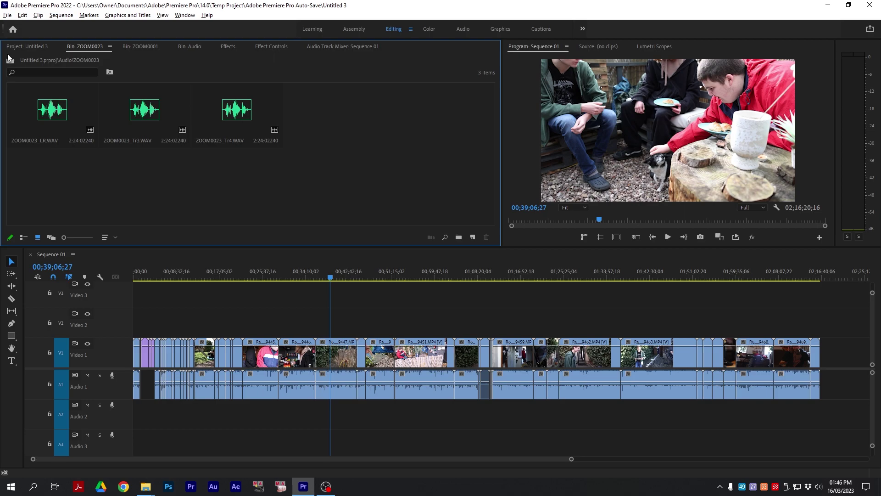
Step: Add all the ZOOM recordings from the Audio bin to audio track 2 of the sequence and maximize the timeline
click(9, 59)
click(265, 134)
click(359, 145)
key(ctrl+a)
drag(257, 118, 147, 413)
key(backslash)
drag(404, 366, 750, 430)
key(grave)
Step: Try to stack the ZOOM audio clips across audio tracks 2, 3 and 4, and undo the moves
drag(575, 325, 302, 355)
drag(610, 244, 868, 334)
drag(813, 309, 224, 366)
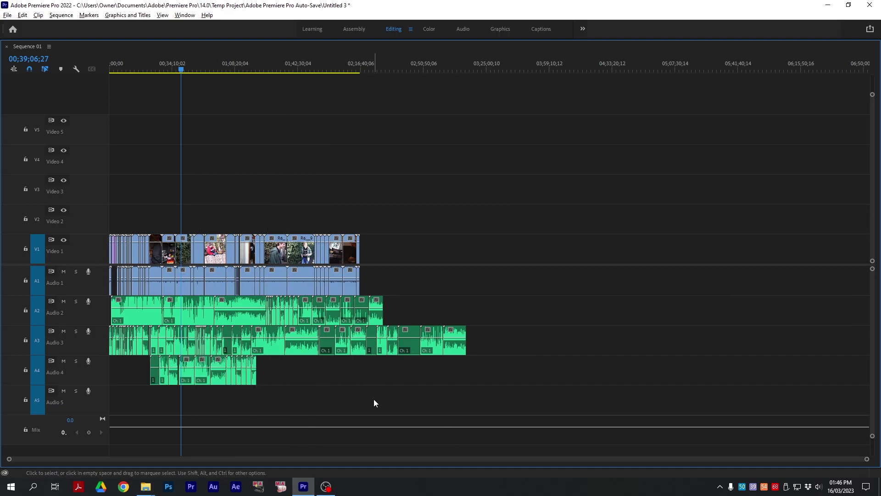
key(ctrl+z)
key(ctrl+z)
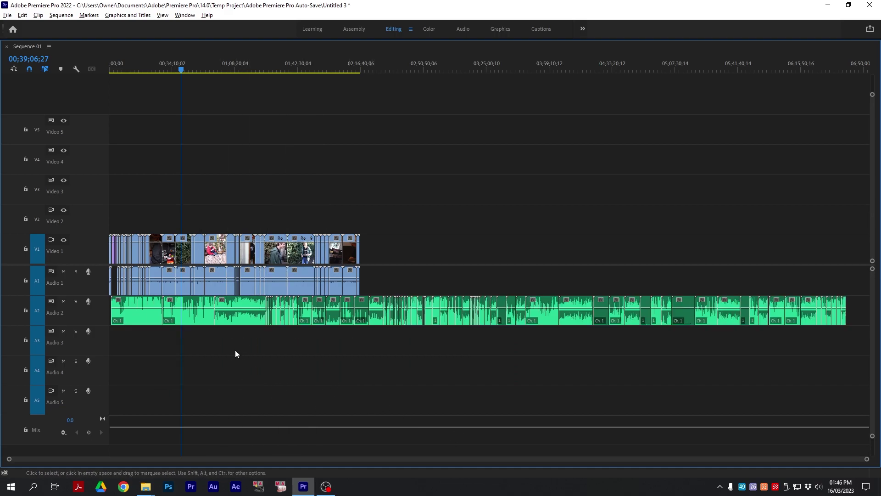
Step: Try to synchronize the R6__9451 video clip with the ZOOM recording below it on audio track 2
click(232, 316)
shift+click(218, 281)
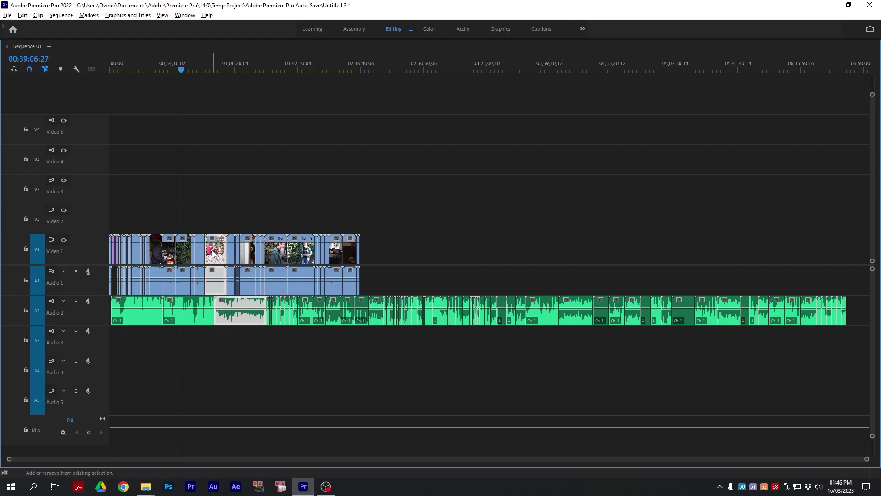
right_click(220, 255)
click(238, 196)
key(Return)
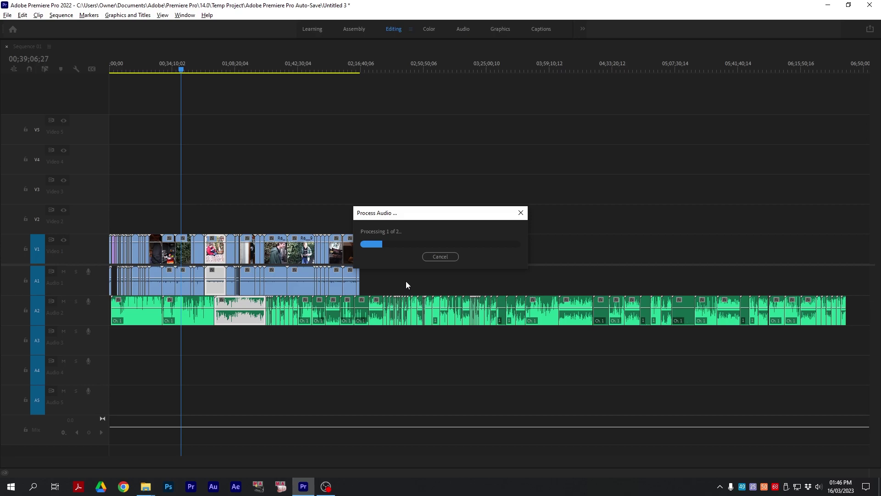
drag(430, 218, 525, 195)
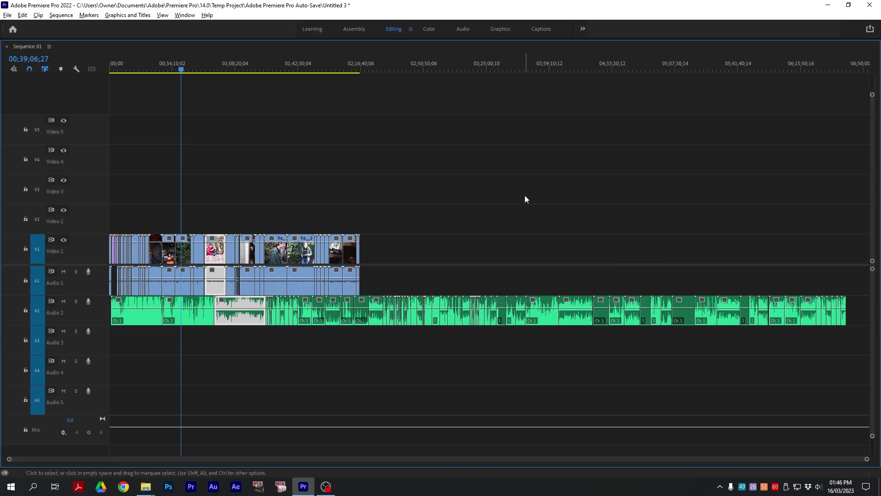
Step: Restore the full panel layout and return to the project's top-level bins
key(equal)
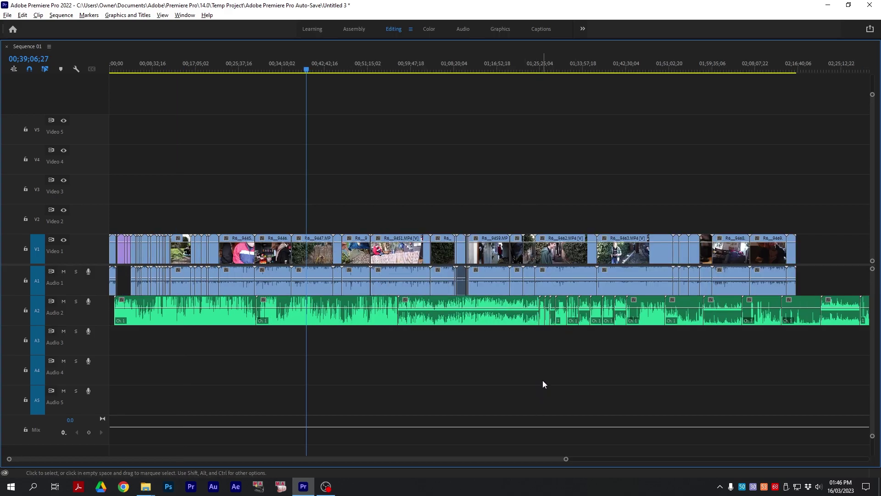
key(grave)
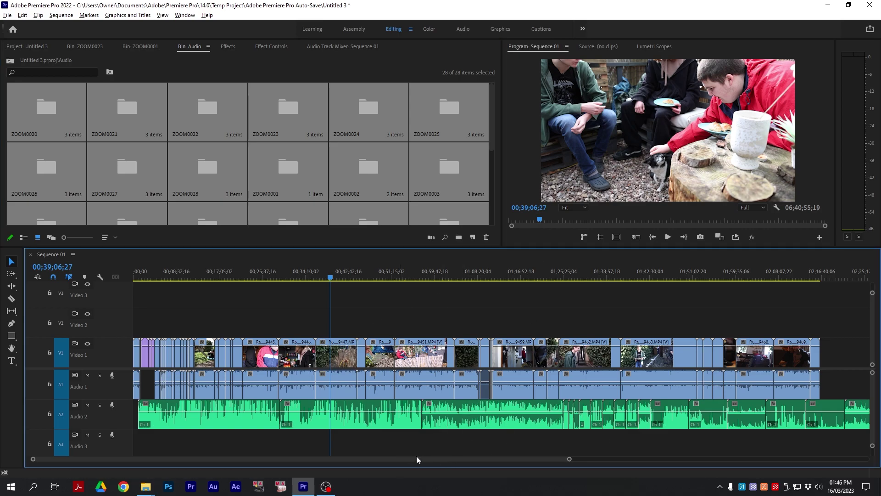
click(277, 98)
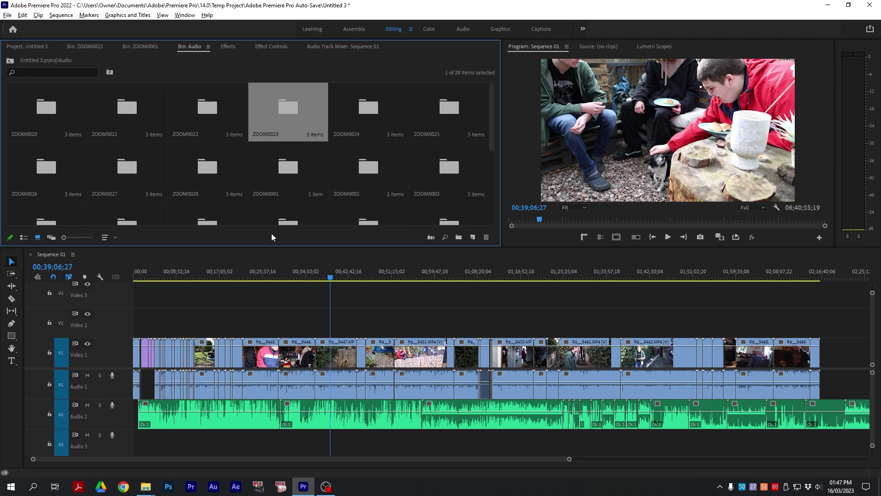
click(43, 44)
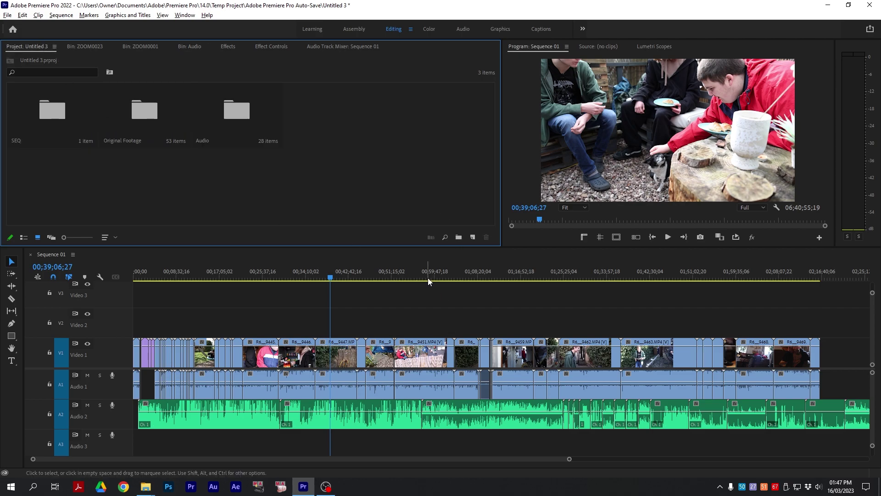
key(minus)
key(minus)
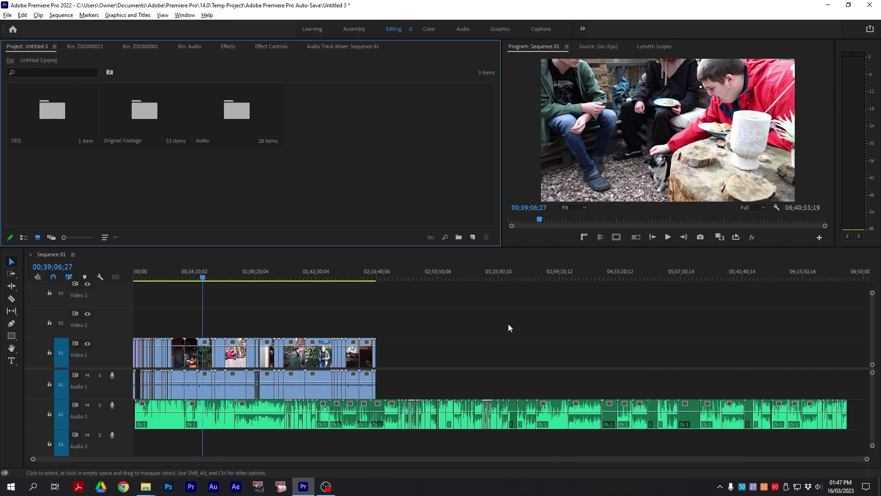
drag(669, 357, 191, 316)
click(298, 304)
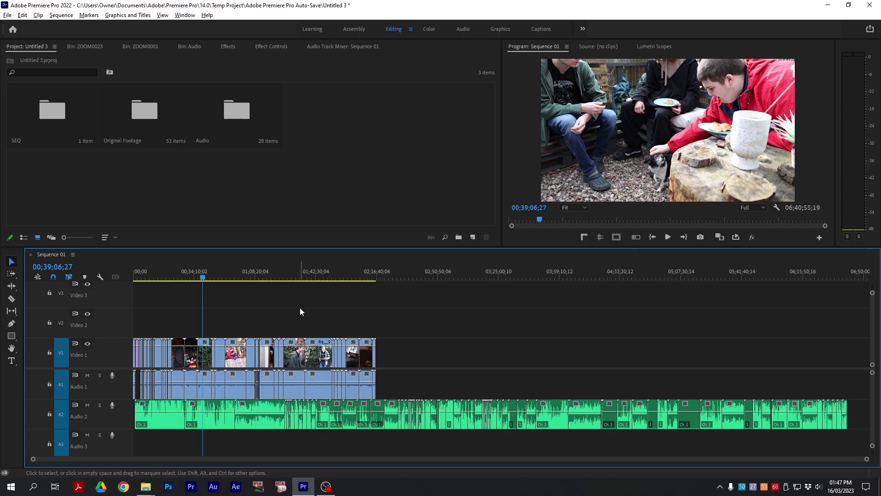
key(equal)
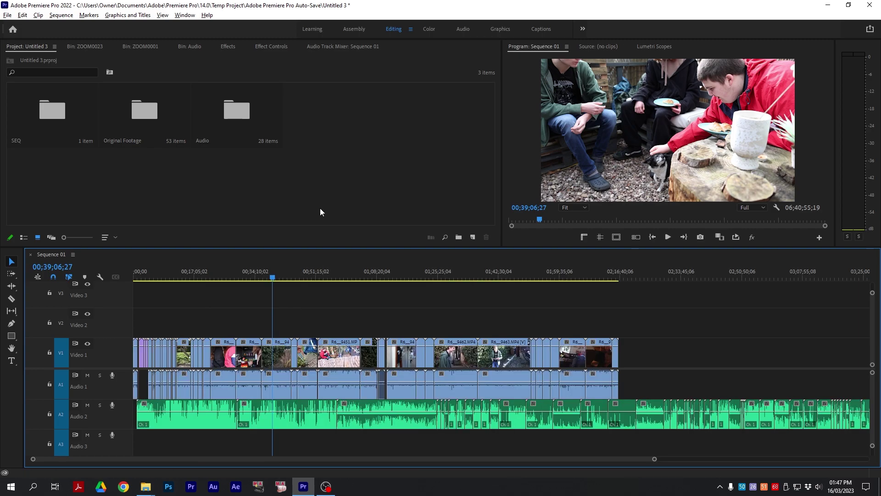
click(377, 199)
click(232, 110)
click(231, 175)
click(232, 111)
key(Left)
click(177, 173)
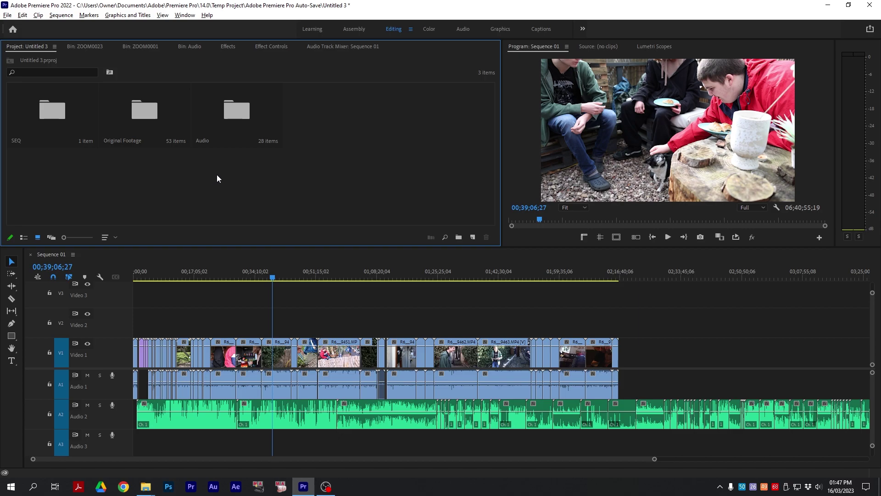
Step: Delete the SEQ, Original Footage and Audio bins so that the project is empty
drag(250, 173, 146, 116)
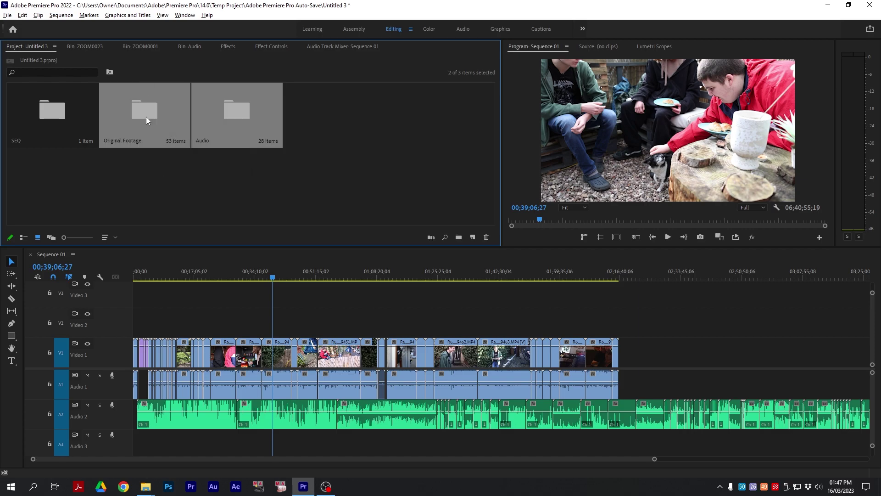
click(234, 189)
key(ctrl+a)
key(Delete)
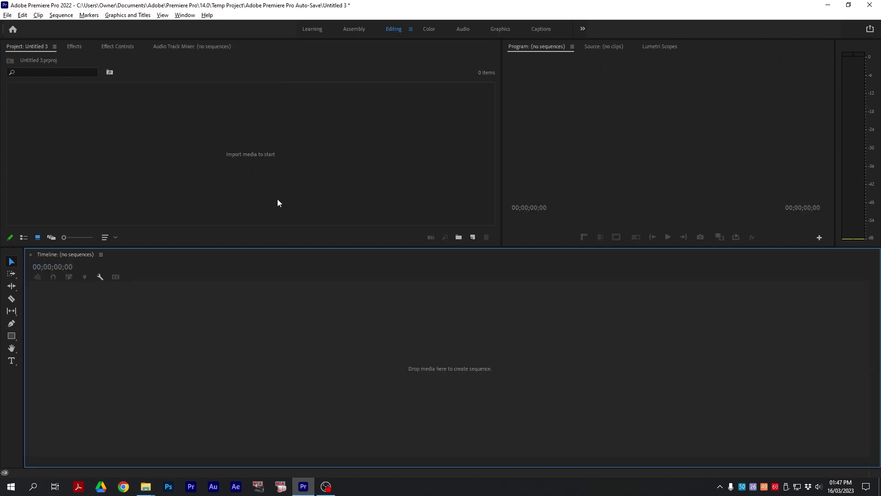
Step: Import all the video files from the Original Footage folder in File Explorer into the empty project
key(alt+Tab)
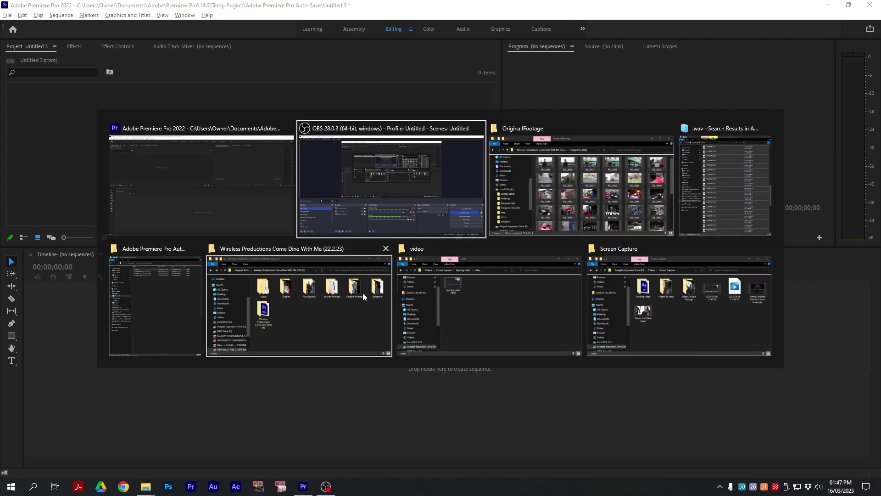
click(598, 205)
drag(750, 172, 335, 192)
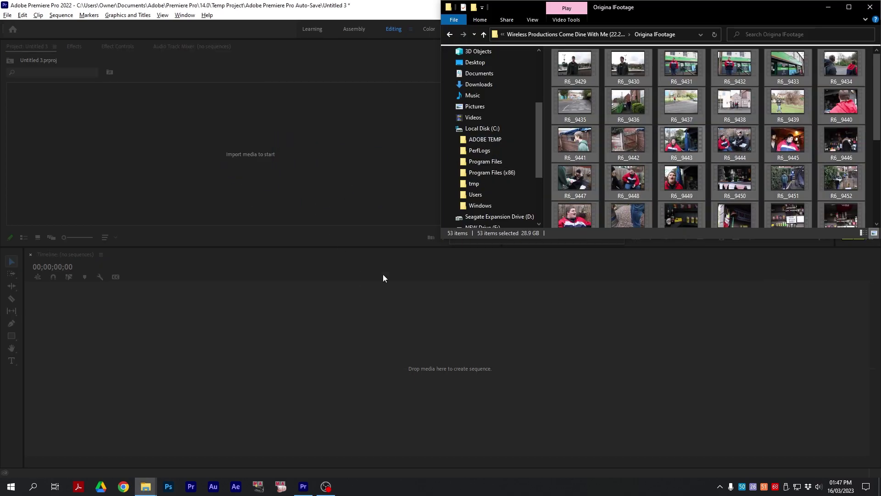
Step: Switch to the Audio folder in File Explorer and import the recordings of its ZOOM0014 subfolder into the project
key(alt+Tab)
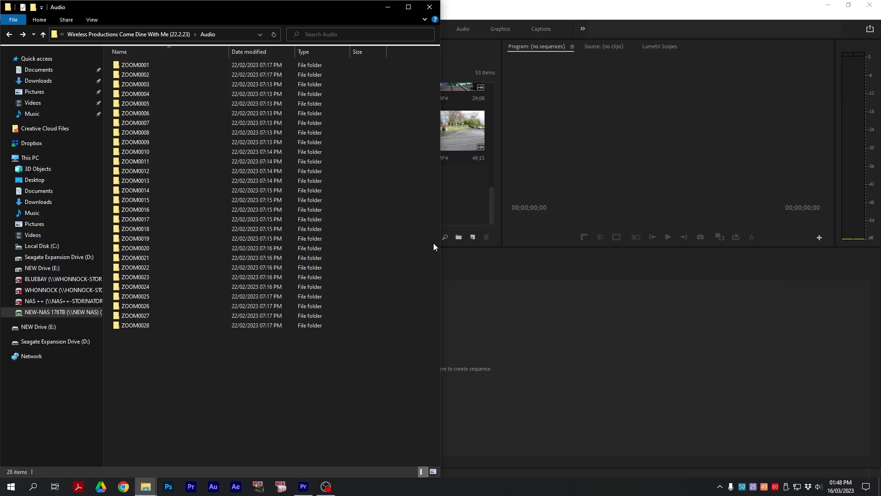
double_click(173, 199)
key(alt+Left)
click(159, 85)
double_click(158, 85)
key(alt+Left)
double_click(201, 185)
drag(173, 148, 450, 191)
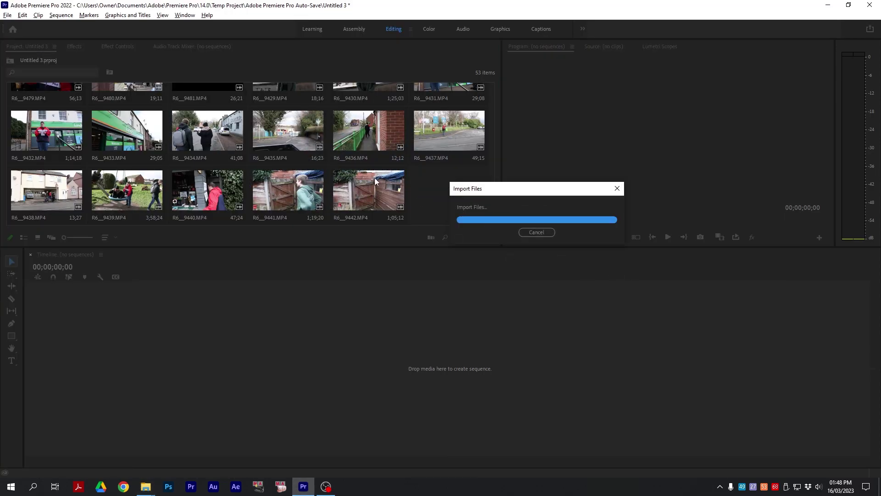
Step: Import the recordings of the ZOOM0006 subfolder into the project
key(alt+Tab)
key(alt+Left)
double_click(250, 113)
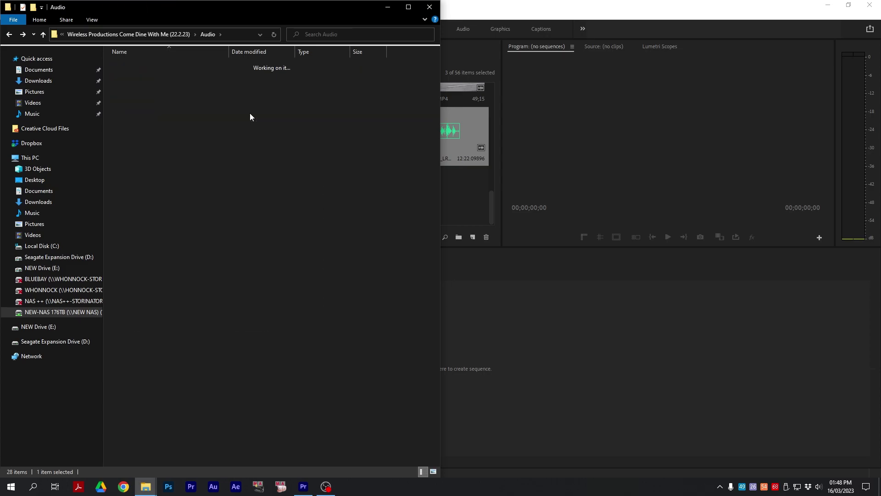
drag(240, 145, 387, 183)
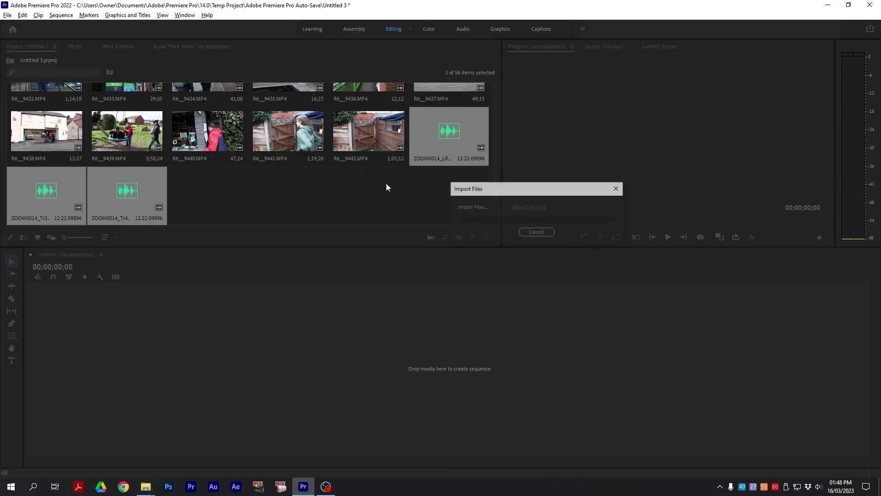
scroll(412, 202, up, 1)
Step: Return to the Audio folder in File Explorer and search it for .wav files
key(alt+Tab)
click(121, 103)
key(alt+Up)
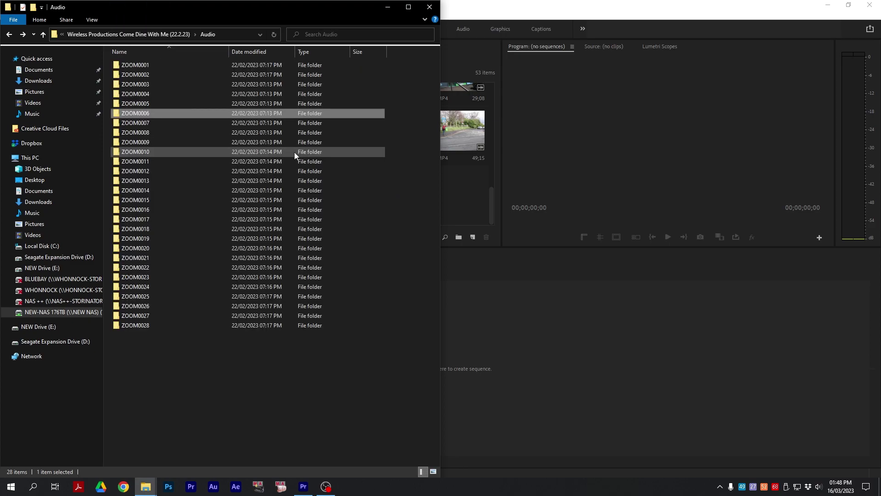
click(372, 277)
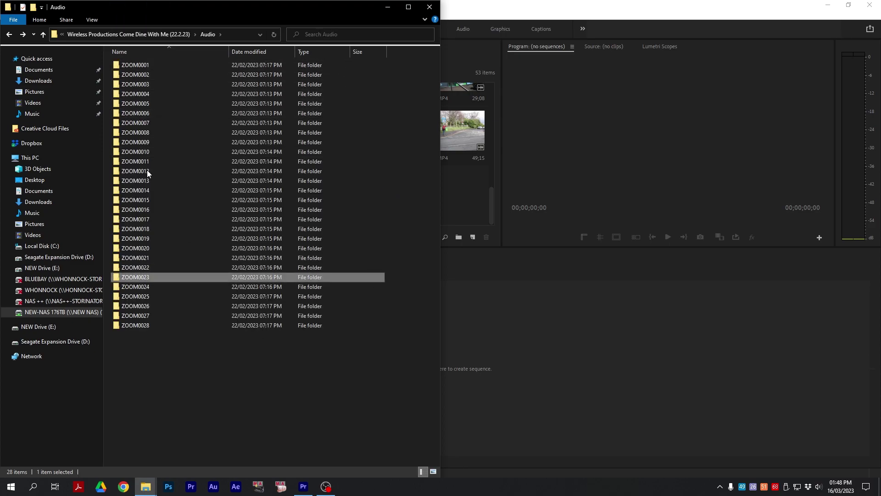
click(304, 388)
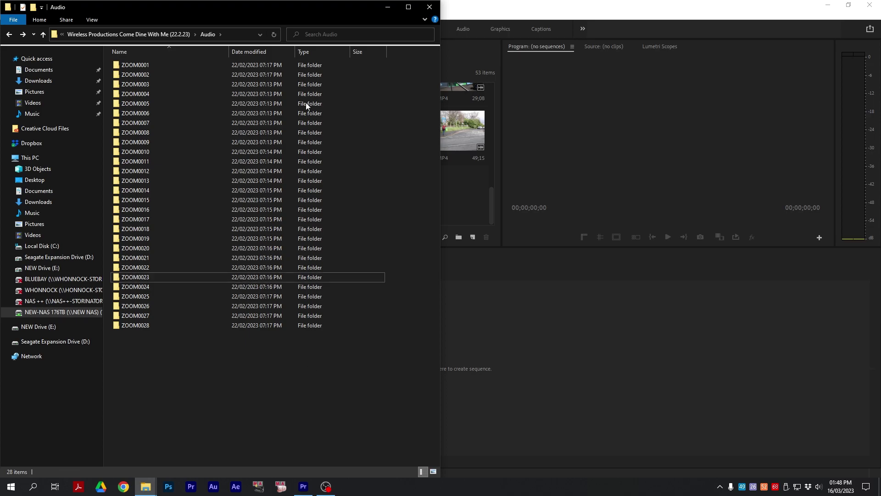
click(327, 35)
text(.wav)
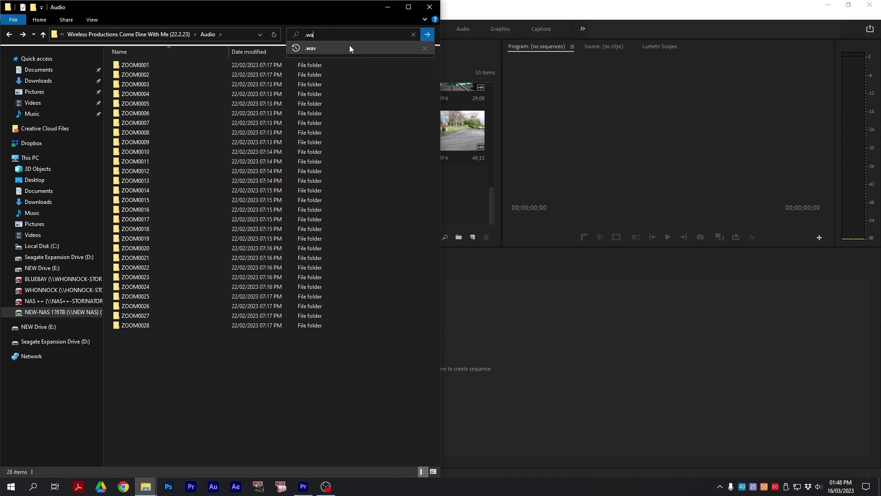
key(Return)
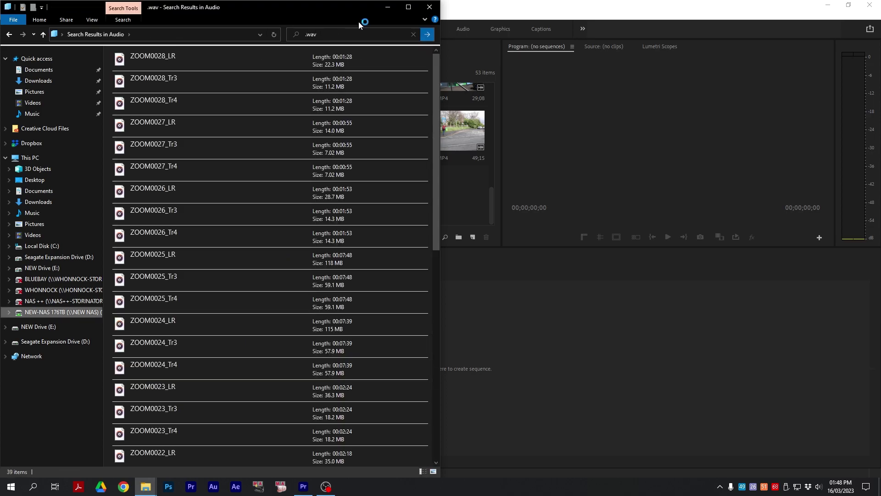
Step: Select all the .wav files found in the Audio folder and import them into the Premiere Pro project
scroll(269, 166, down, 3)
scroll(269, 166, down, 5)
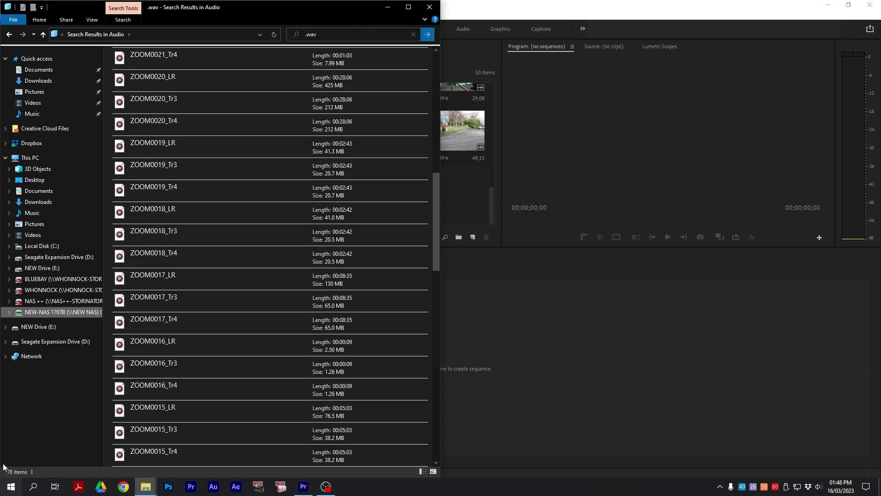
key(ctrl+a)
drag(240, 170, 458, 178)
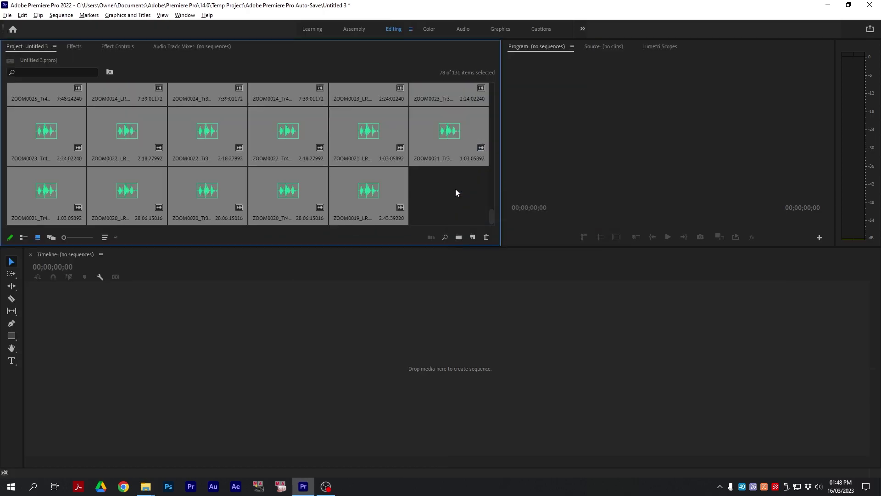
key(alt+Tab)
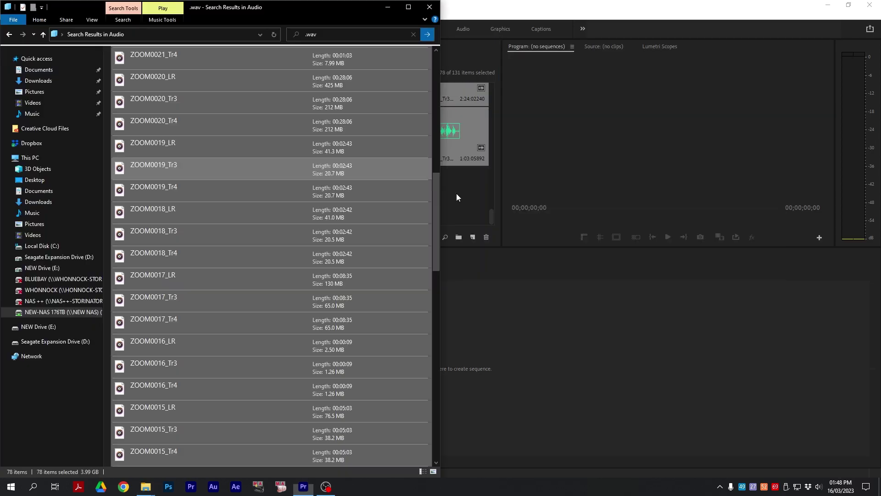
key(alt+Left)
double_click(216, 103)
key(ctrl+a)
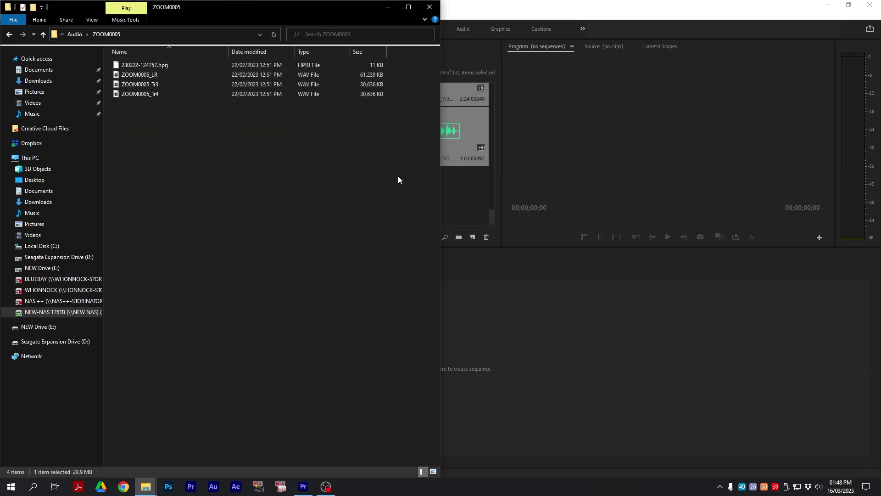
Step: Switch to Premiere Pro, enlarge the Project panel to full size, and select all the imported clips and recordings
click(464, 176)
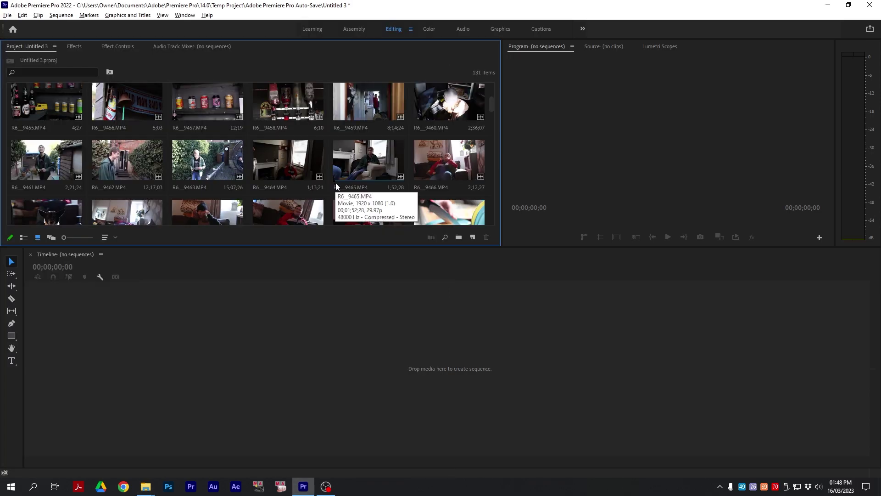
key(grave)
scroll(371, 208, down, 10)
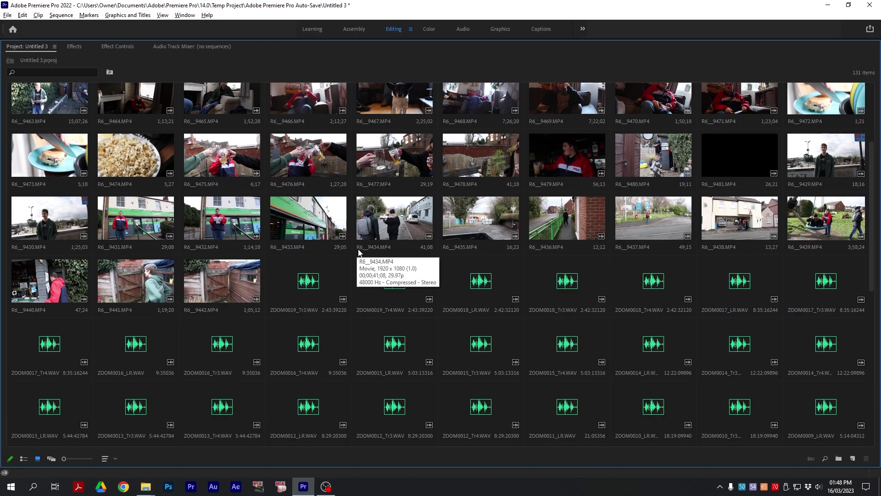
scroll(494, 358, up, 5)
scroll(497, 362, down, 5)
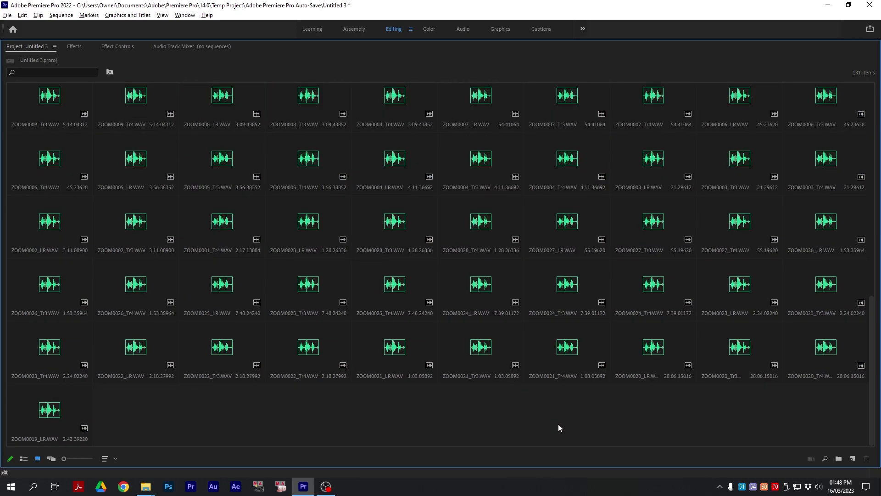
key(ctrl+a)
scroll(580, 415, up, 6)
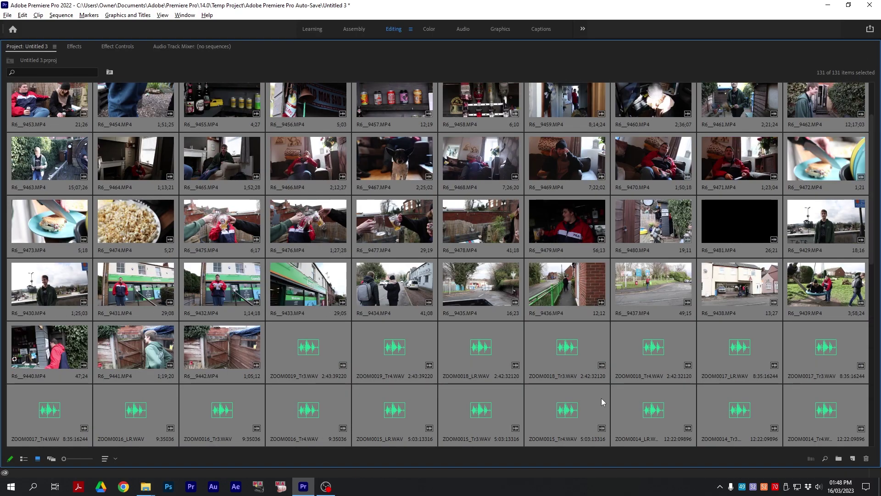
scroll(584, 390, up, 3)
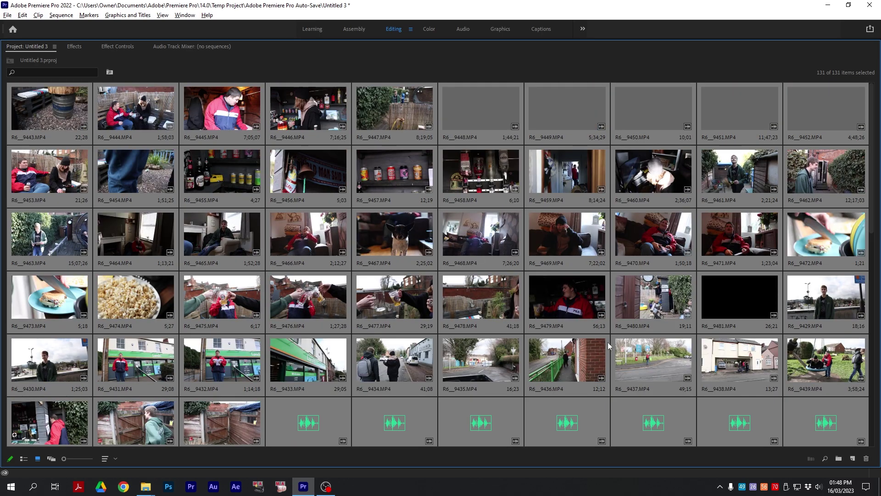
right_click(629, 314)
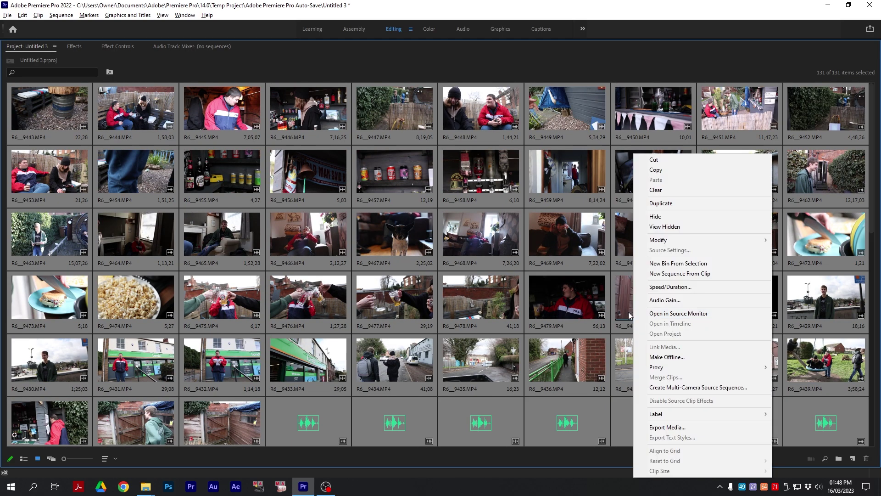
click(661, 388)
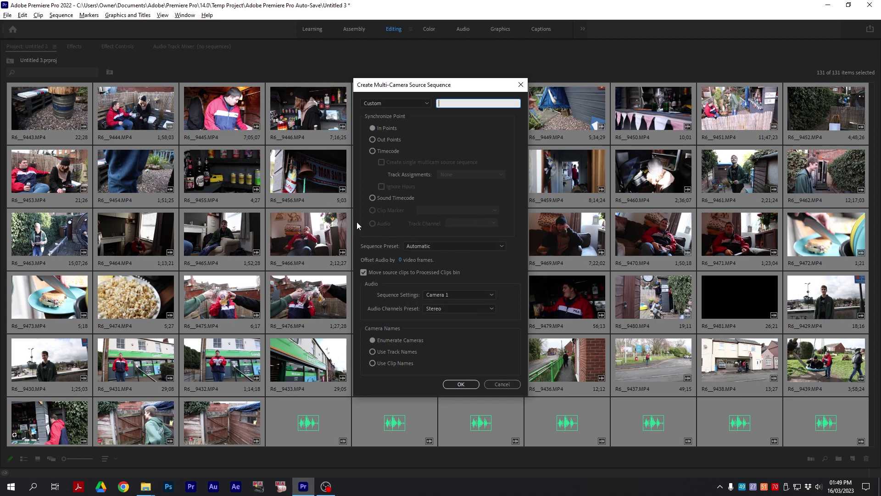
key(Escape)
scroll(675, 338, down, 5)
scroll(675, 338, up, 5)
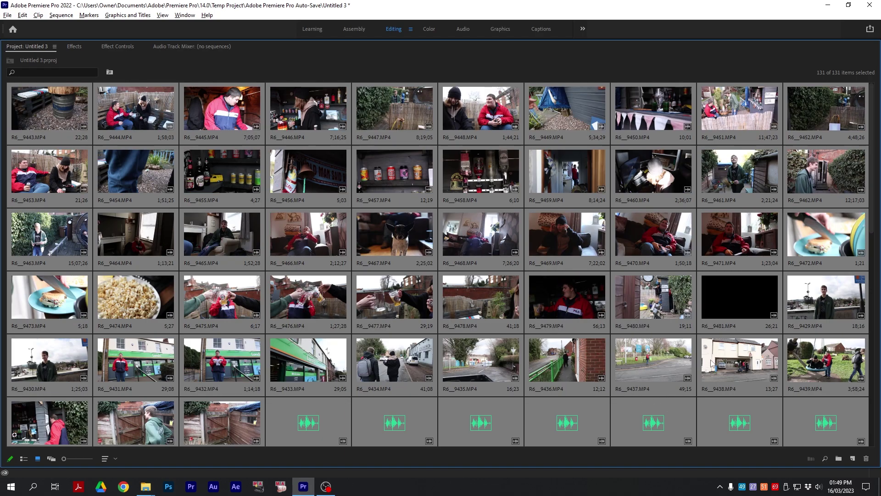
Step: Exclude the clips R6__9476.MP4, R6__9477.MP4 and R6__9478.MP4 from the selection
scroll(353, 350, down, 2)
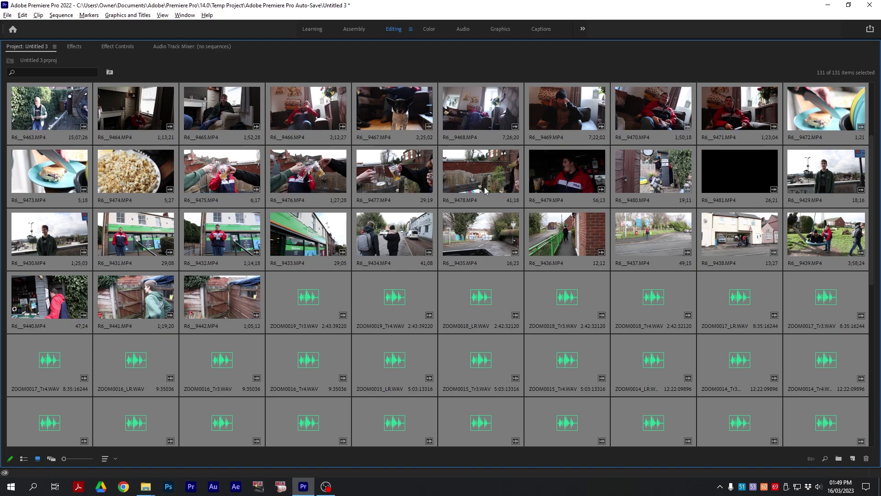
ctrl+click(470, 185)
ctrl+click(402, 183)
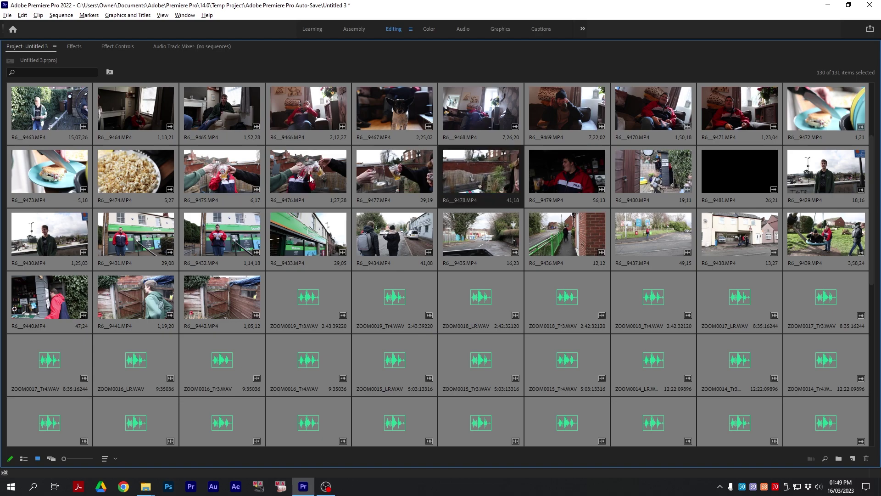
ctrl+click(312, 183)
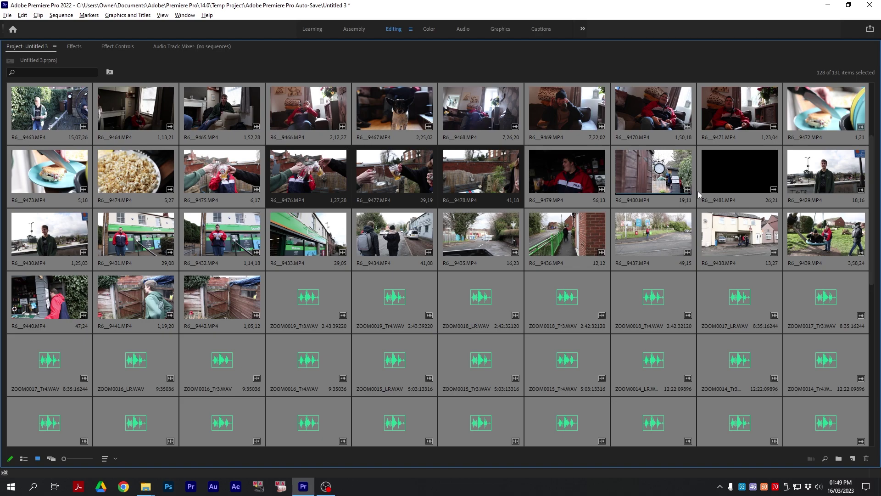
scroll(376, 207, up, 2)
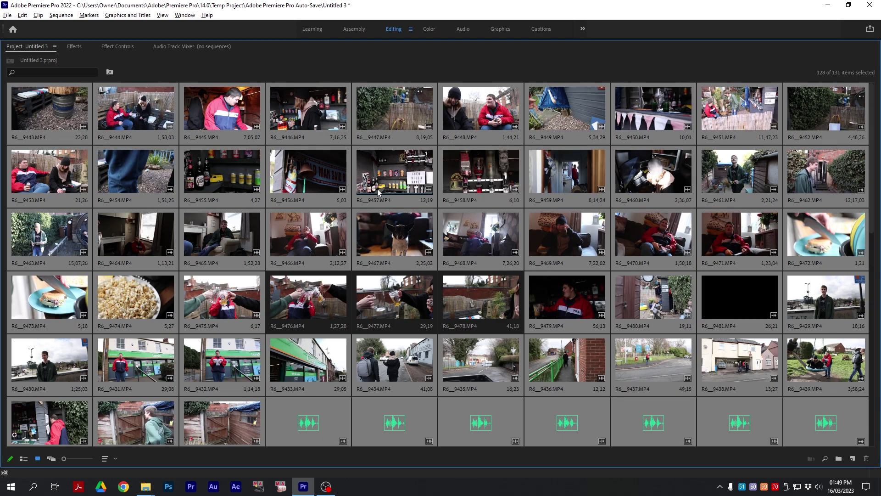
scroll(482, 202, down, 3)
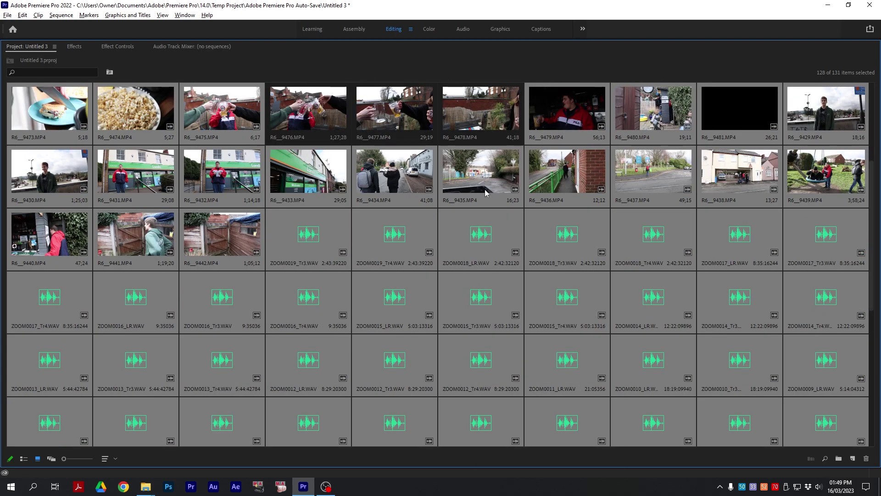
Step: Create multi-camera source sequences named MAIN from the selected clips, synchronized by audio on track channel 1, and dismiss the resulting message
right_click(486, 193)
click(564, 390)
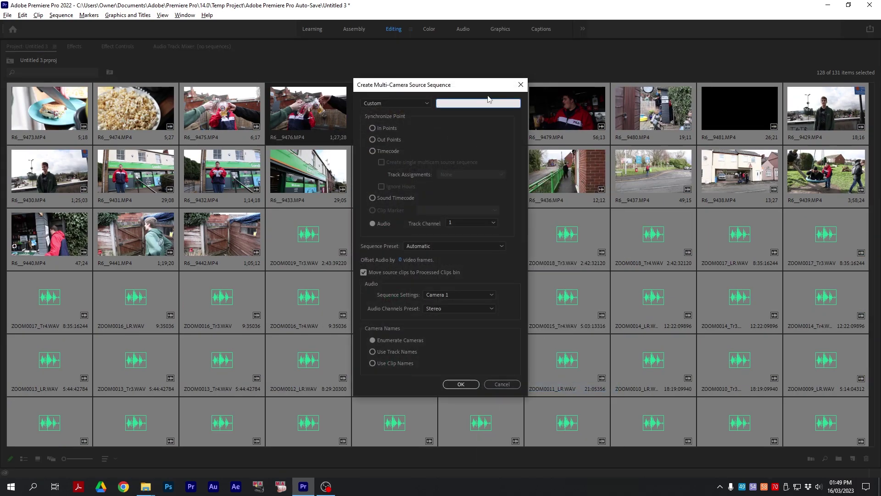
text(MAIN)
click(461, 385)
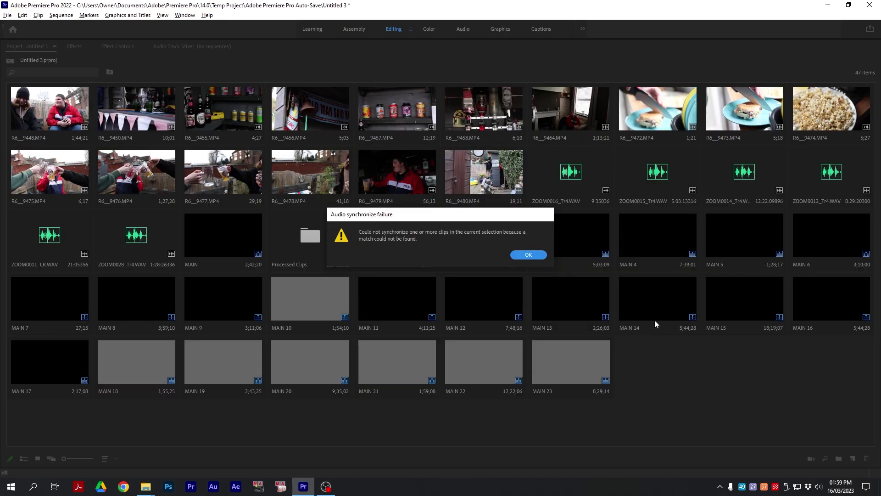
drag(398, 218, 515, 189)
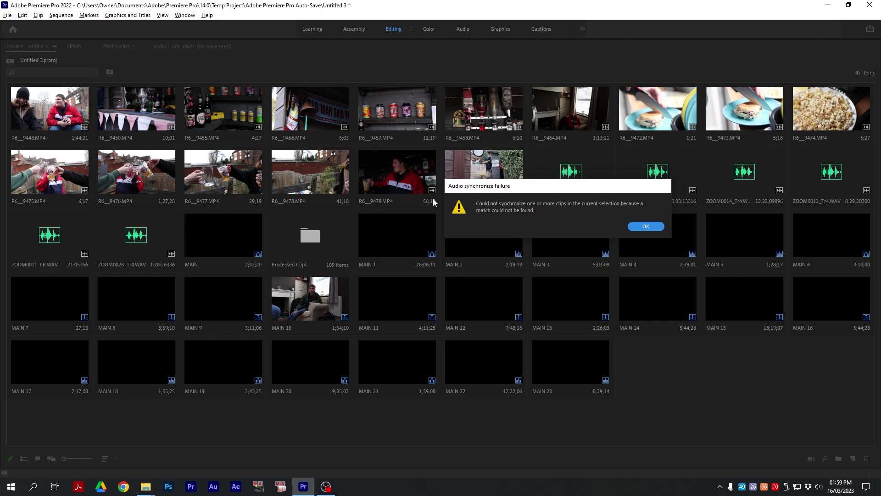
drag(555, 188, 545, 238)
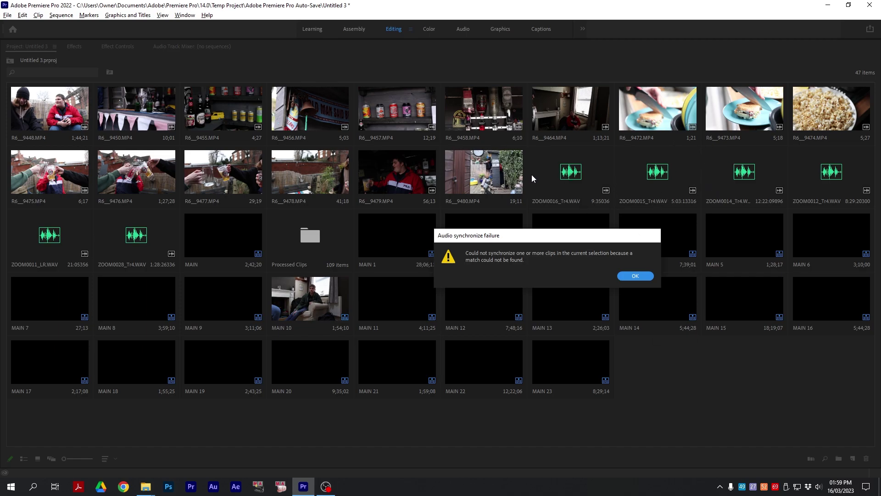
click(639, 275)
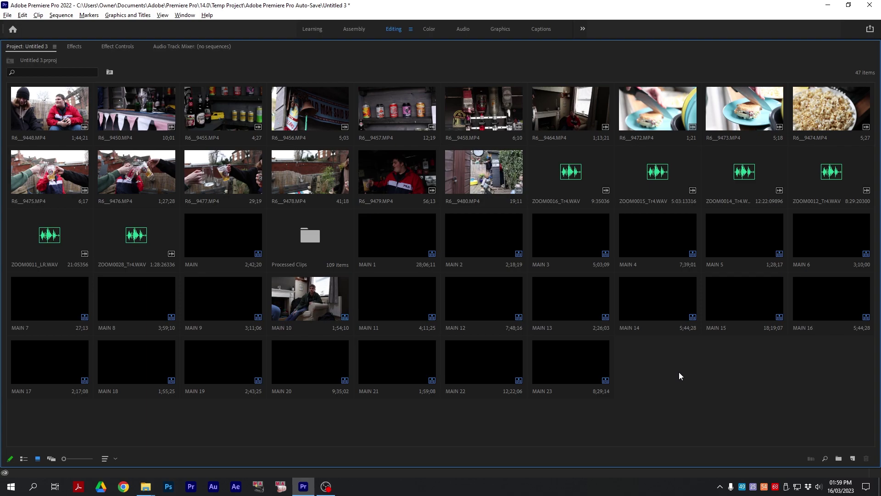
Step: Create two new bins in the project, named SEQ and SYNKED CLIPS
key(ctrl+b)
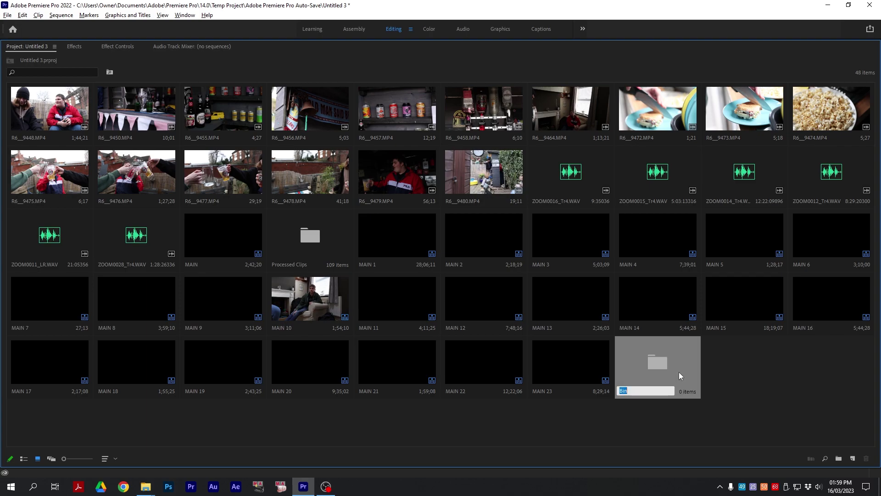
text(SEQ)
key(Tab)
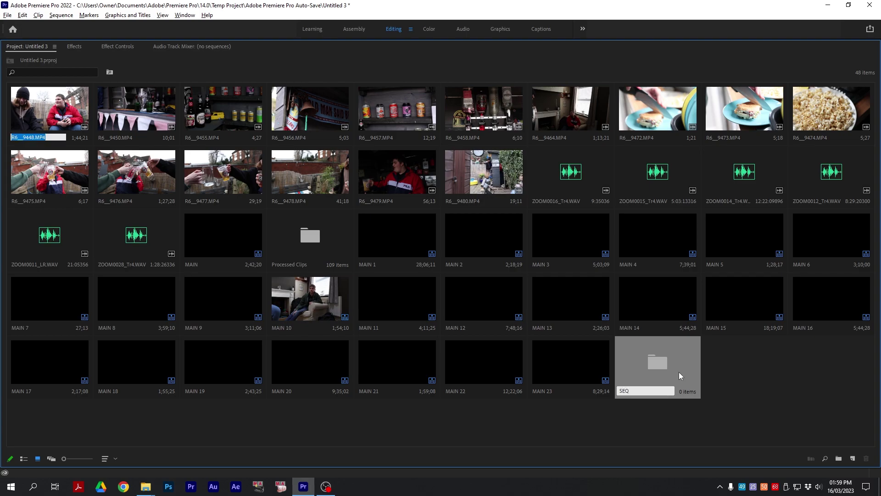
click(771, 393)
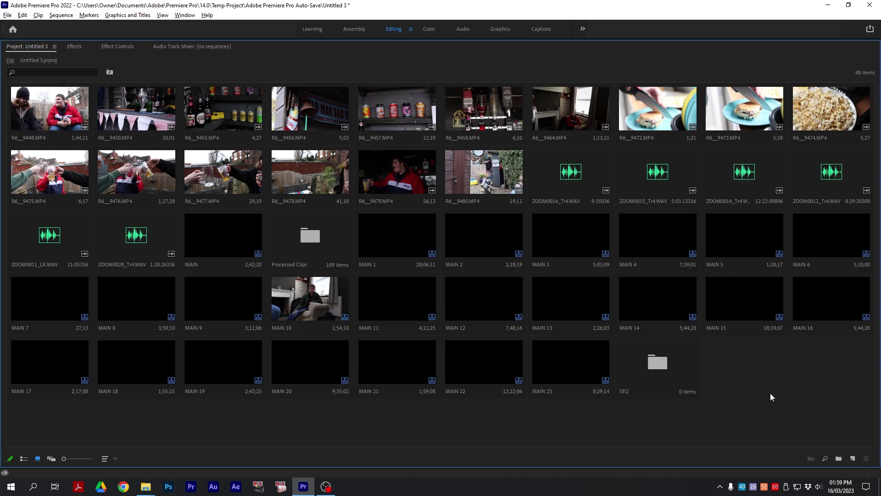
key(ctrl+b)
text(SYNKED CLIPS)
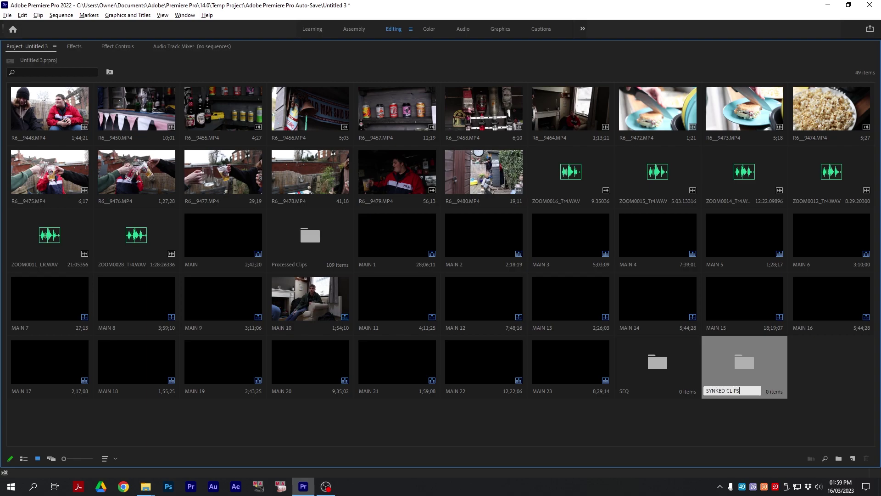
key(Tab)
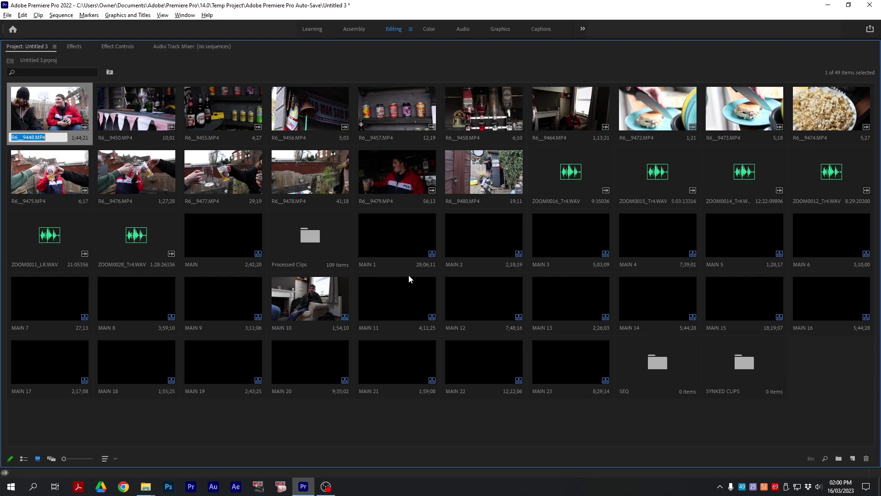
Step: Move all the MAIN sequences together with the Processed Clips bin into the SYNKED CLIPS bin
click(574, 374)
shift+click(392, 245)
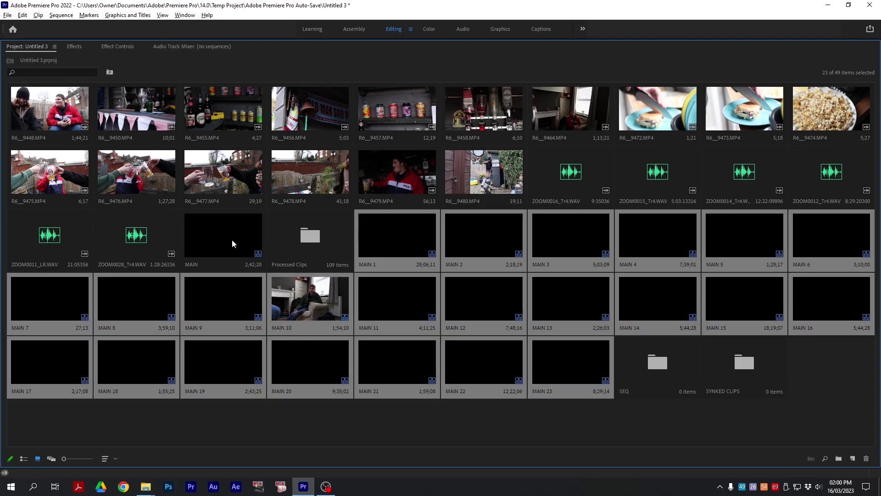
shift+click(220, 235)
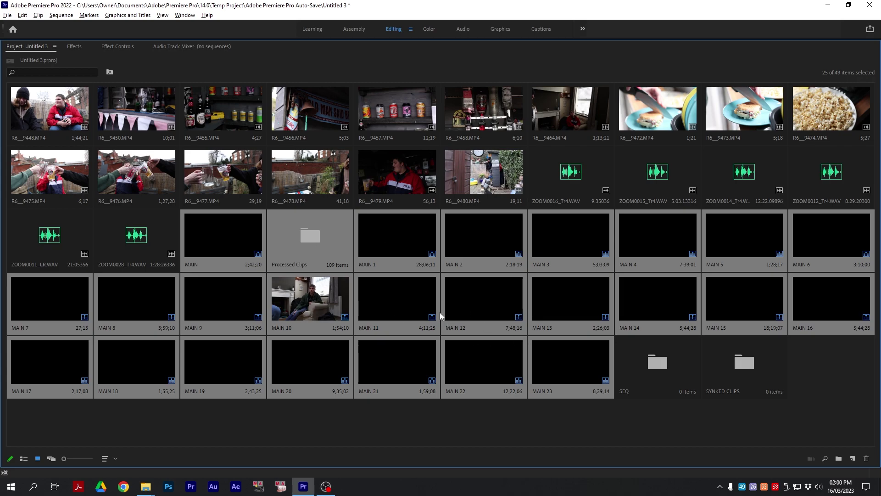
drag(318, 256, 745, 383)
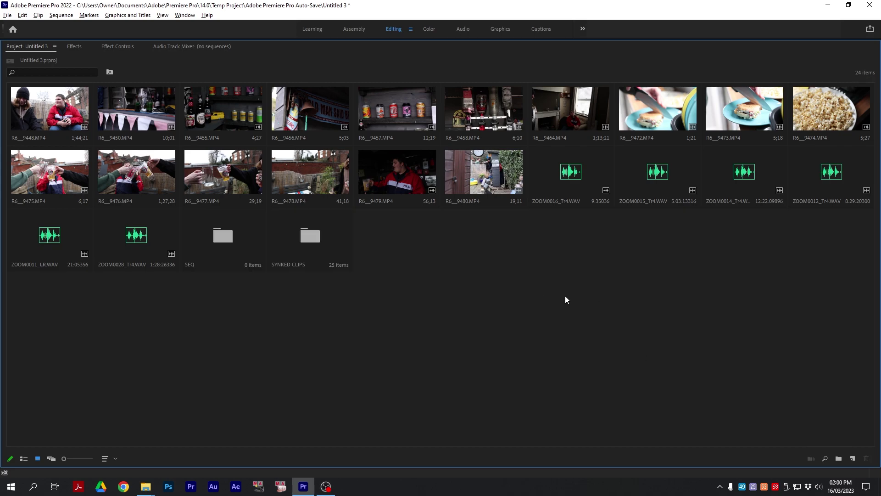
Step: Create a bin named NO MATCH and move all the remaining loose video clips and ZOOM recordings into it
key(ctrl+b)
text(NO MATCH)
key(Tab)
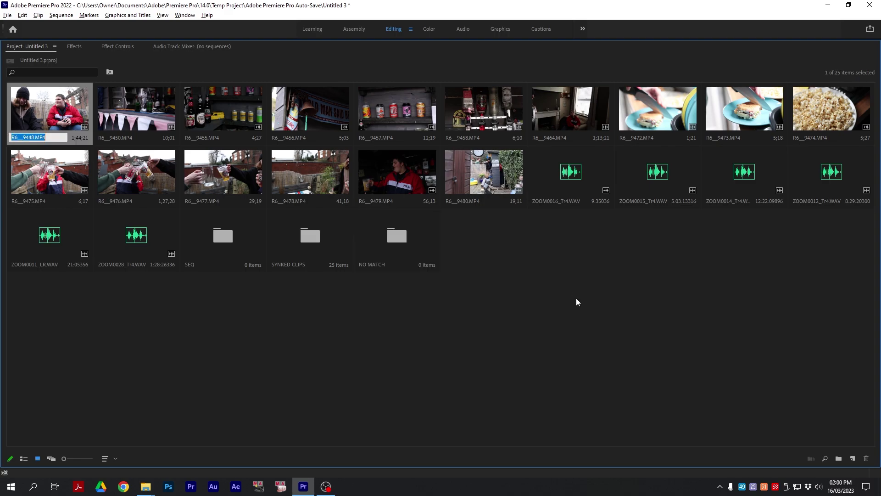
click(153, 234)
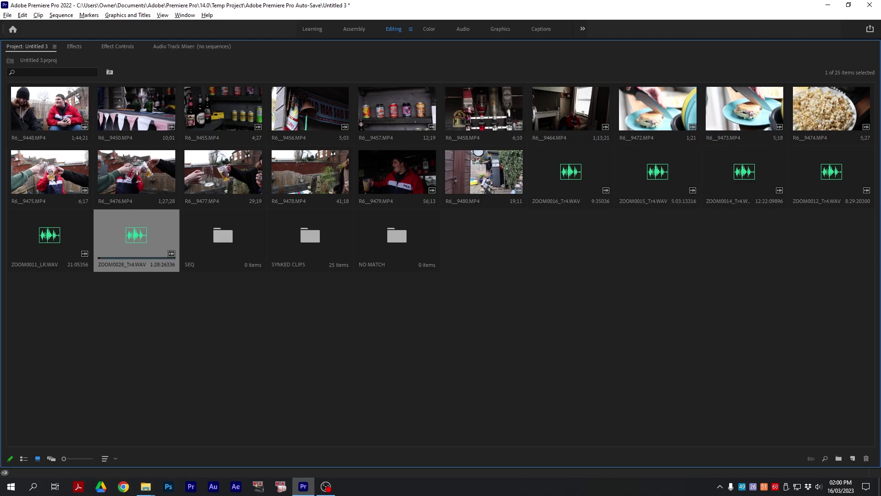
shift+click(50, 110)
drag(417, 139, 405, 251)
Step: Open the NO MATCH bin, restore the normal panel layout, and build a new sequence from all of its clips
double_click(252, 128)
key(grave)
scroll(354, 169, down, 3)
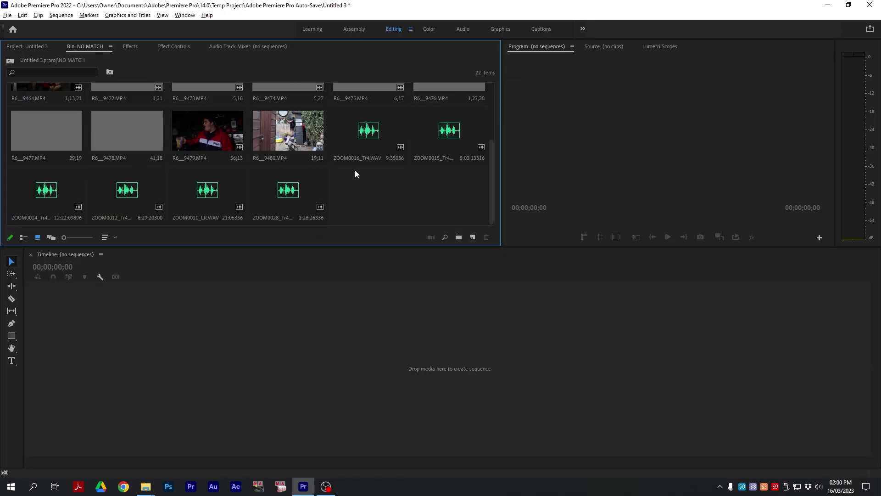
key(ctrl+a)
drag(374, 156, 386, 412)
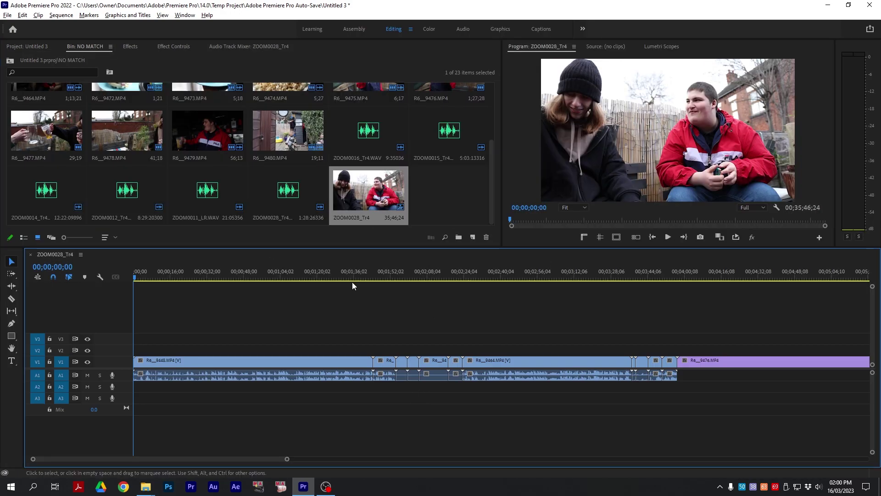
Step: Scrub through the new sequence to review the unmatched video clips and the audio recordings that follow them
key(minus)
mouse_move(495, 269)
mouse_down()
mouse_move(539, 265)
mouse_move(472, 269)
mouse_move(480, 269)
mouse_up()
scroll(532, 358, down, 3)
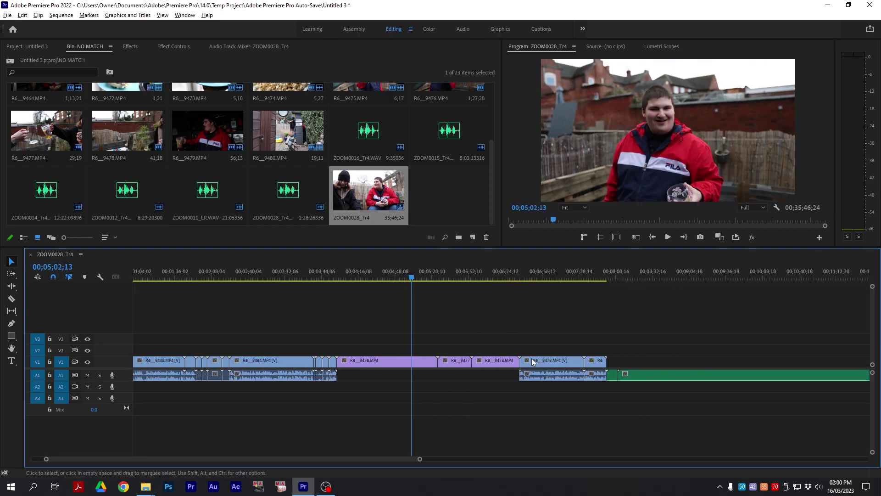
key(minus)
key(minus)
click(398, 276)
drag(434, 278, 611, 282)
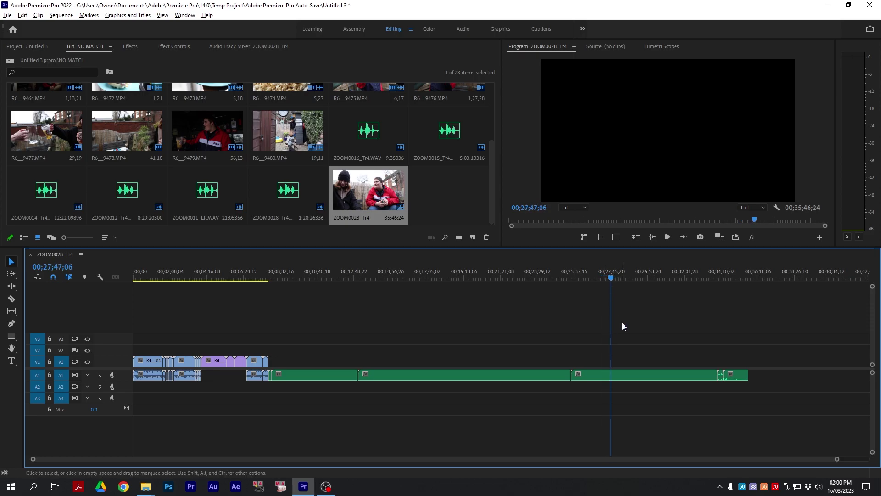
Step: Examine the waveforms of the unmatched ZOOM recordings on track A1, up to the end of the sequence
key(shift+equal)
key(shift+equal)
key(equal)
key(equal)
key(equal)
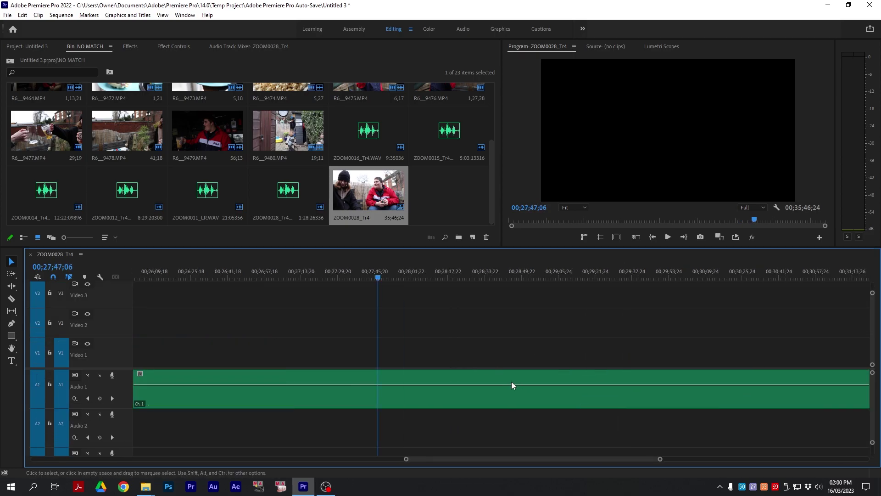
key(minus)
key(minus)
key(minus)
drag(673, 277, 679, 286)
key(equal)
key(equal)
key(equal)
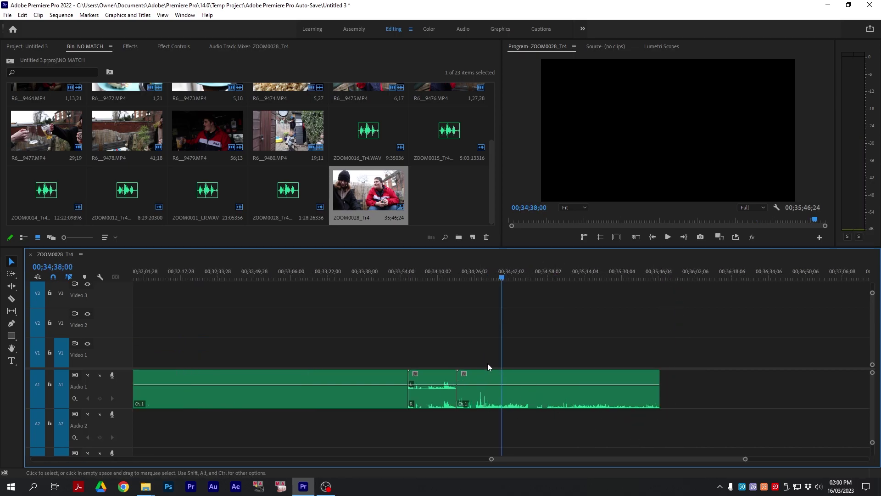
drag(523, 278, 438, 348)
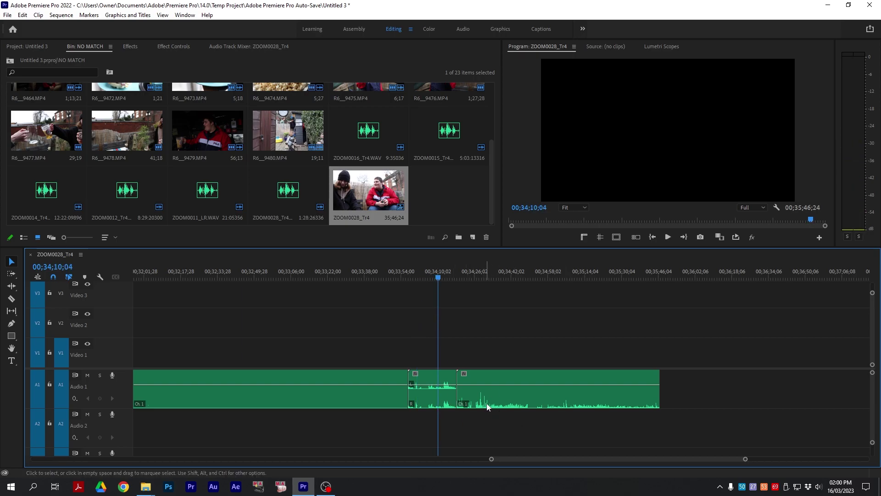
Step: Undo the creation of the sequence built from the unmatched clips in the NO MATCH bin
key(minus)
key(minus)
click(450, 201)
scroll(450, 201, up, 3)
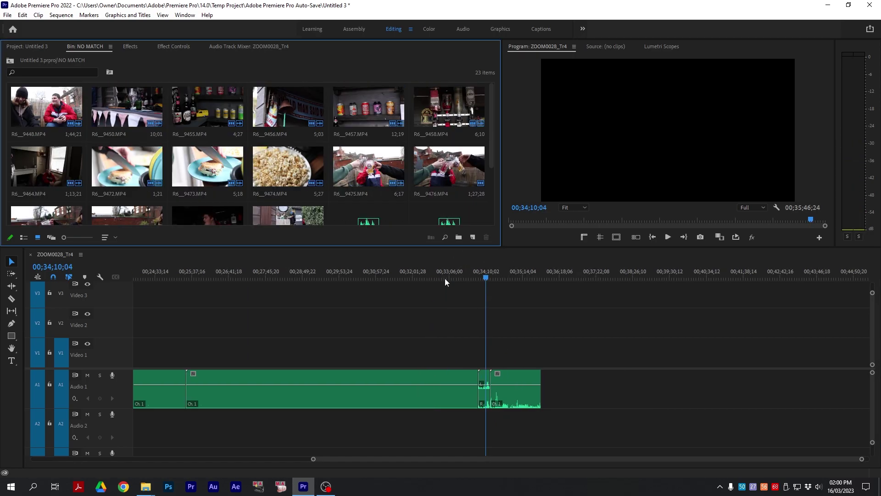
click(369, 190)
key(ctrl+z)
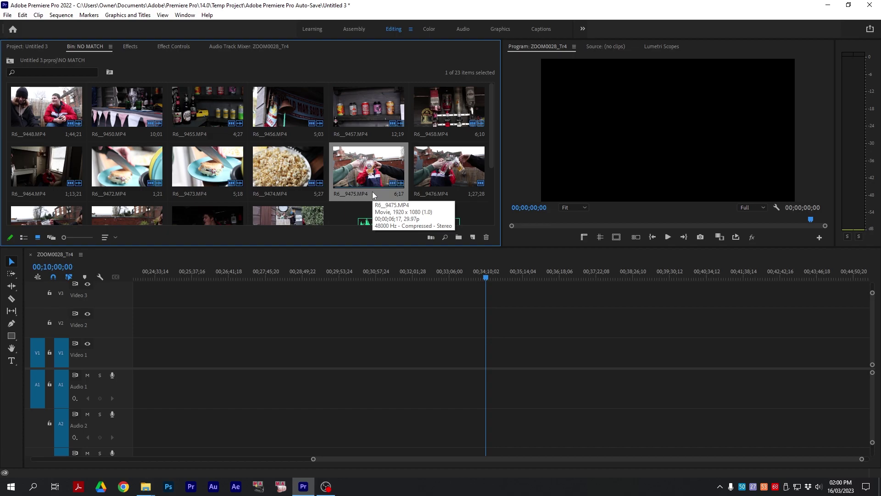
key(ctrl+z)
Step: Open the SEQ bin and create a new sequence in it with the custom default 1080P preset
click(30, 47)
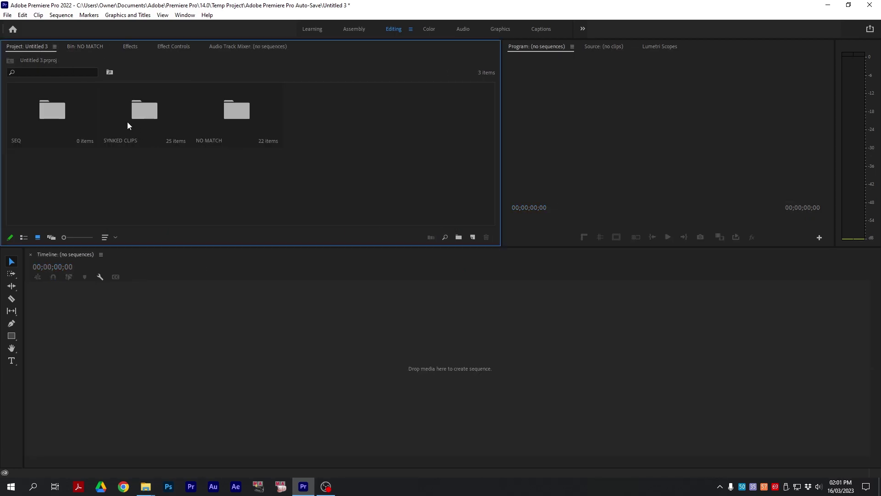
double_click(62, 127)
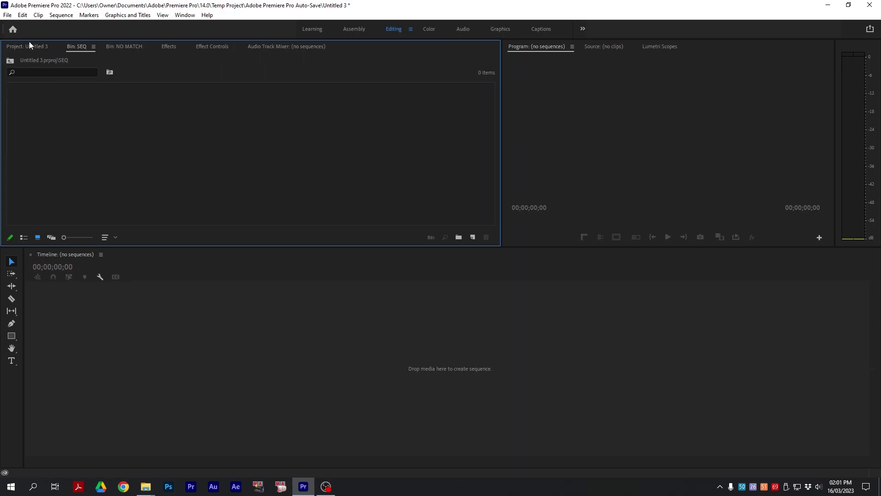
click(8, 16)
key(ctrl+n)
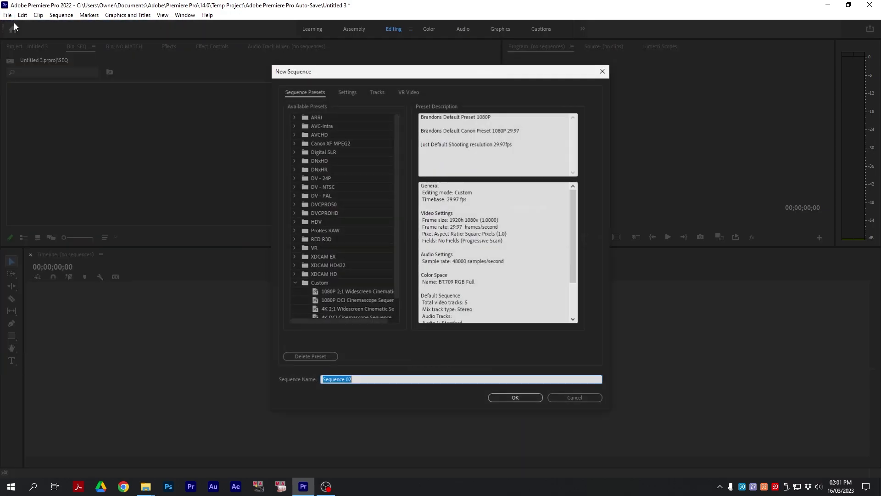
click(334, 305)
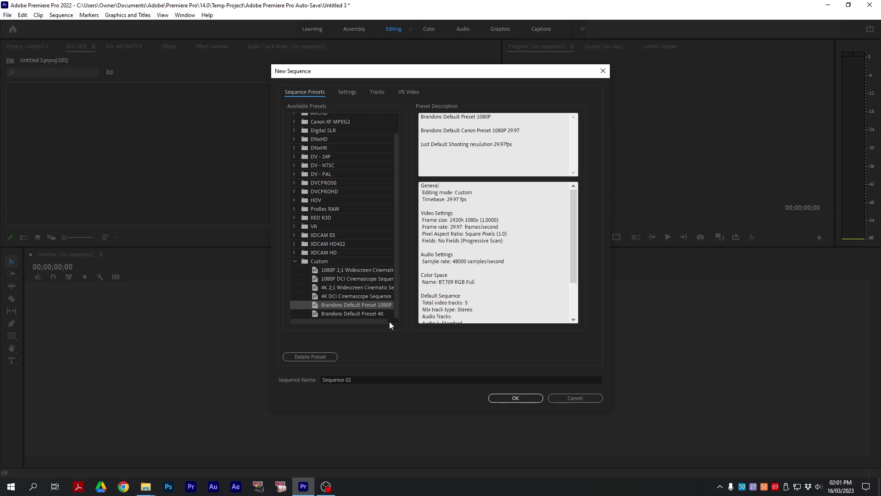
click(516, 398)
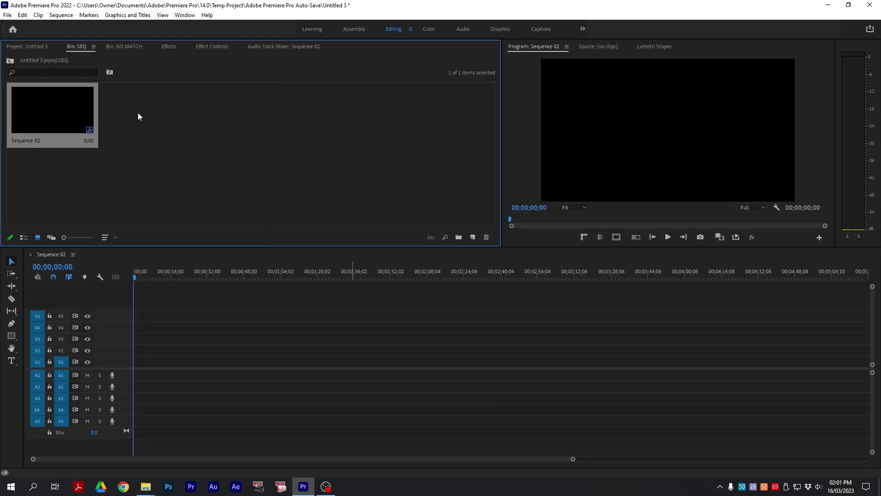
Step: Open the SYNKED CLIPS bin and place all sequences from MAIN to MAIN 23 at the start of the new timeline as individual clips
click(36, 47)
click(203, 191)
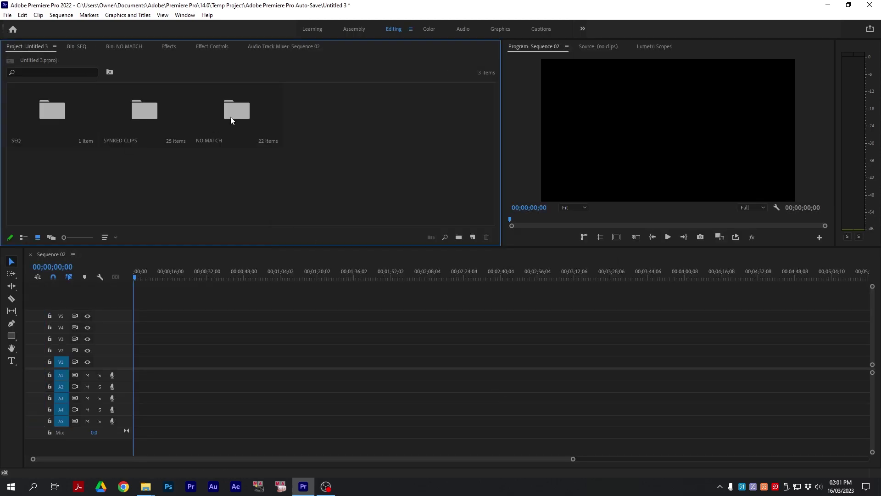
click(130, 122)
double_click(128, 122)
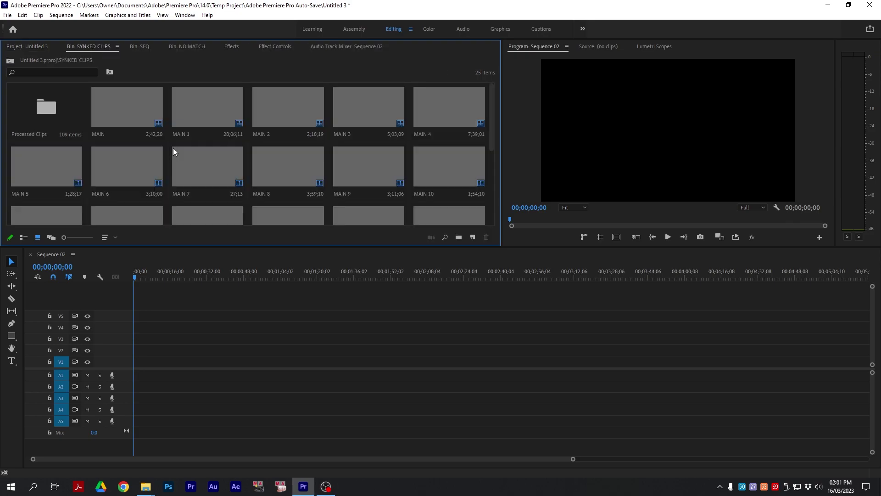
click(129, 120)
scroll(277, 210, down, 3)
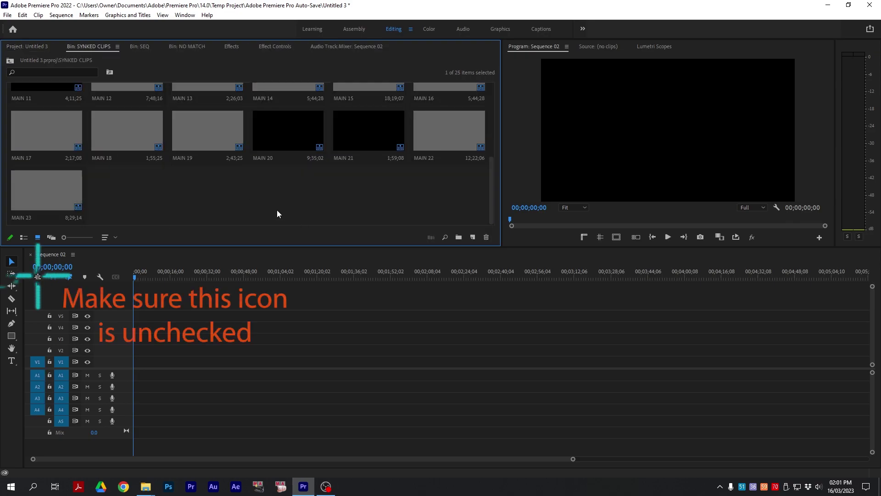
shift+click(46, 192)
scroll(133, 109, up, 5)
drag(133, 109, 134, 362)
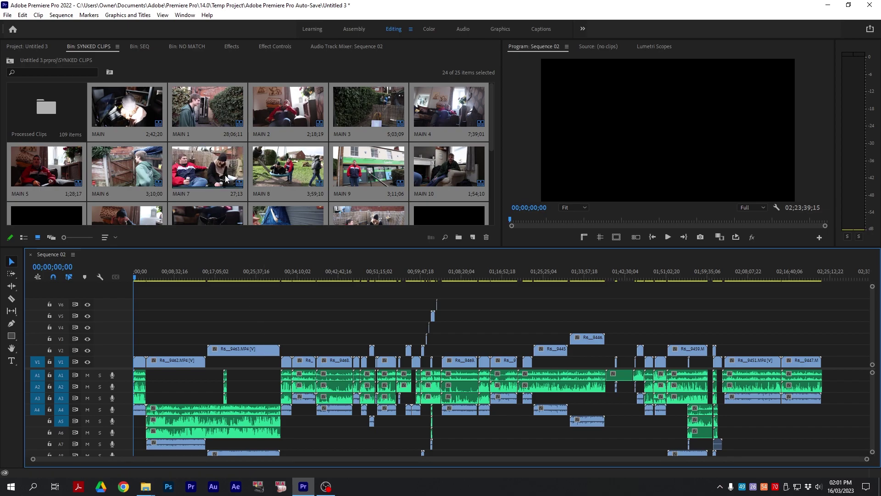
Step: Delete all the MAIN source sequences from the SYNKED CLIPS bin, keeping the Processed Clips folder
scroll(355, 217, down, 3)
scroll(321, 216, down, 1)
scroll(99, 206, up, 4)
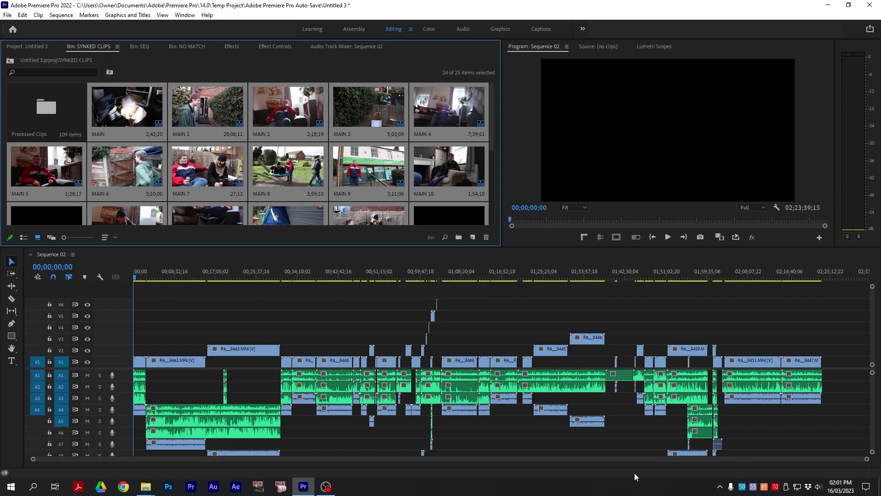
key(Delete)
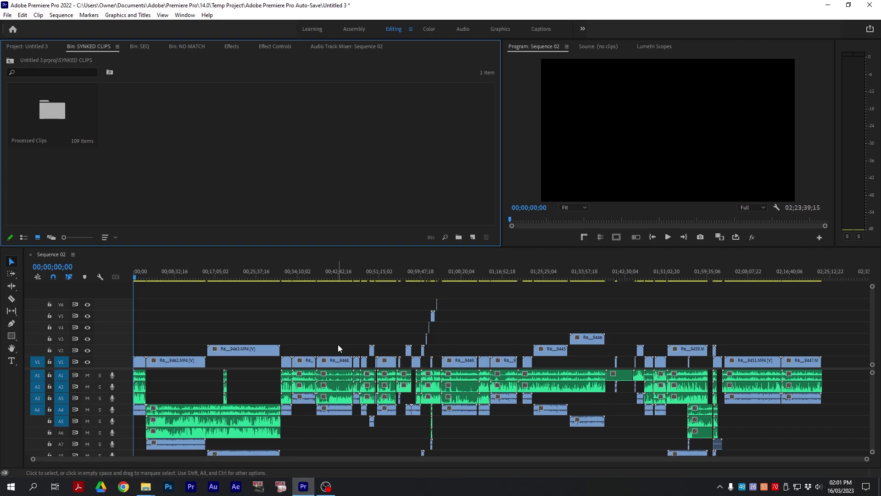
Step: Examine the first synced clip at the start of the timeline with its recorder tracks A1 to A3 and camera audio on A4
click(307, 322)
key(equal)
key(equal)
key(equal)
key(equal)
key(equal)
key(equal)
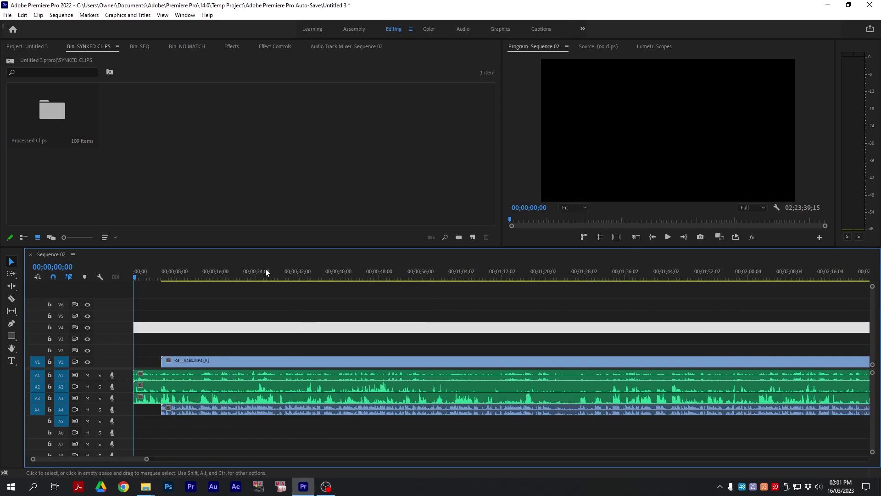
click(321, 272)
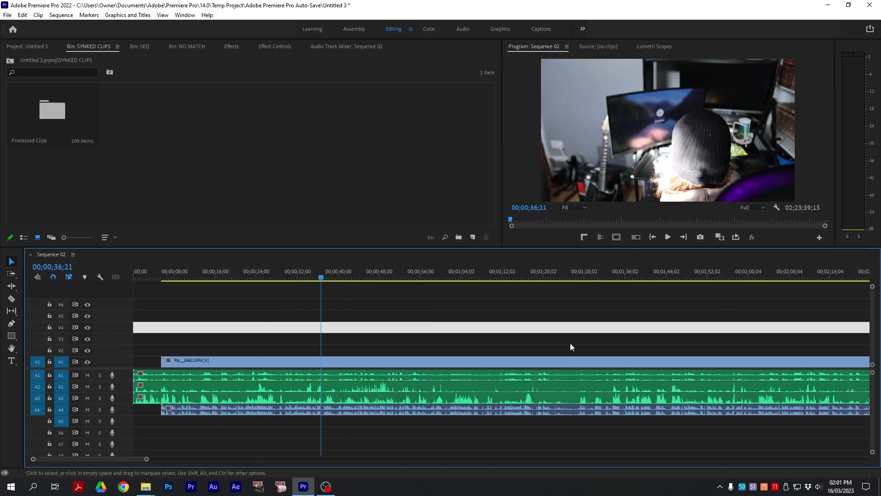
scroll(397, 343, right, 5)
click(359, 384)
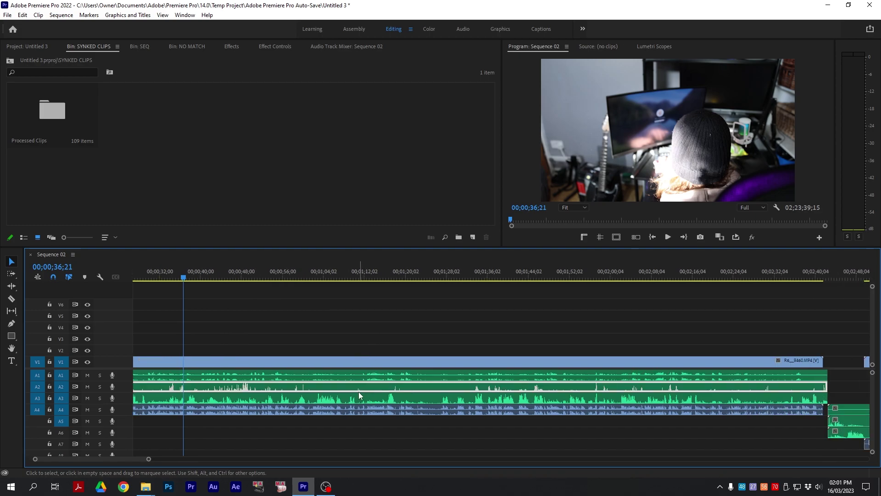
click(368, 410)
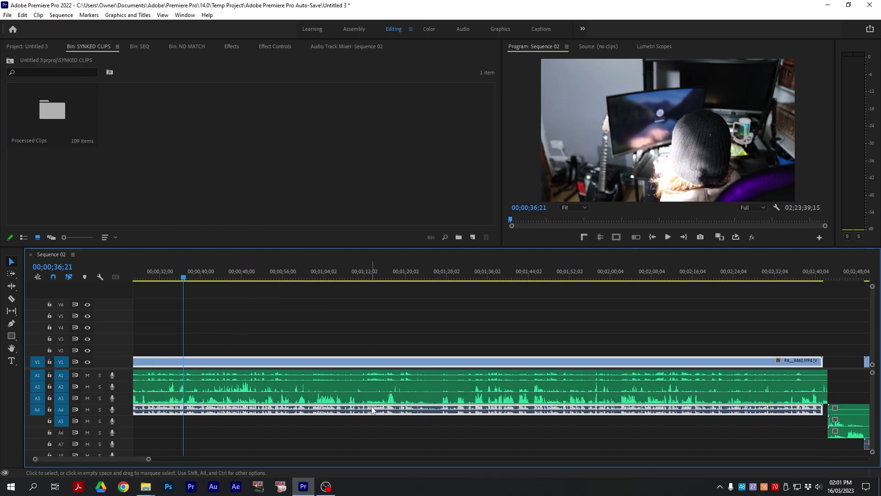
key(backslash)
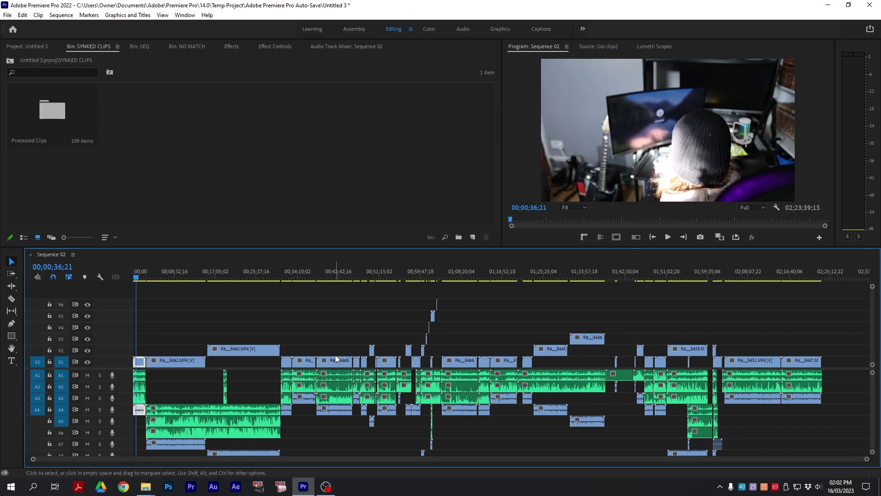
Step: Remove the three short stray recordings on A1 to A3 beneath clip R6__9463 and maximize the timeline panel
click(235, 271)
key(=)
key(=)
key(=)
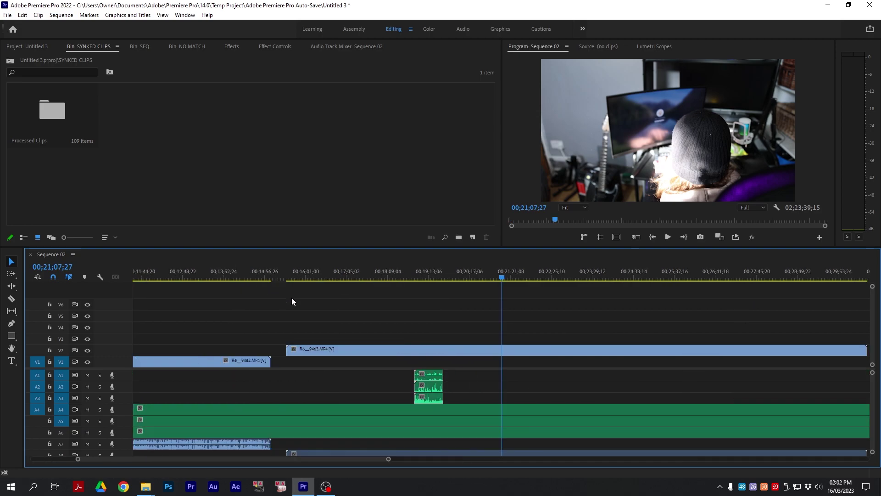
drag(463, 401, 416, 370)
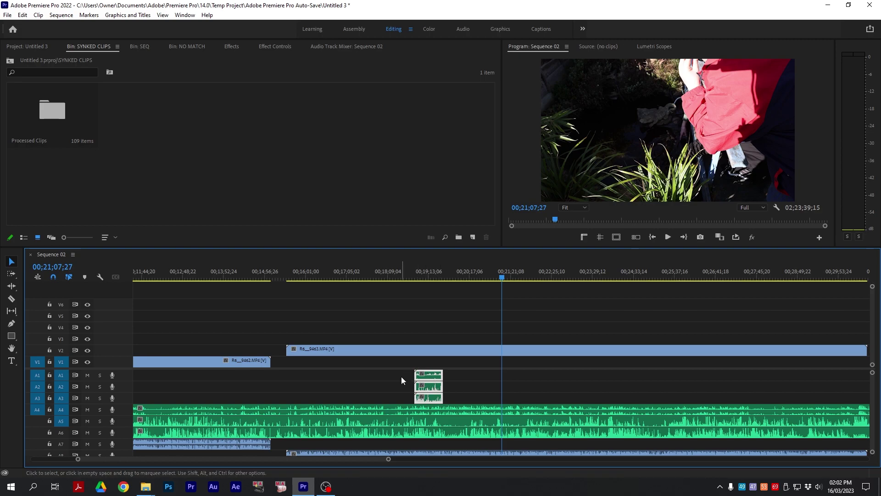
key(grave)
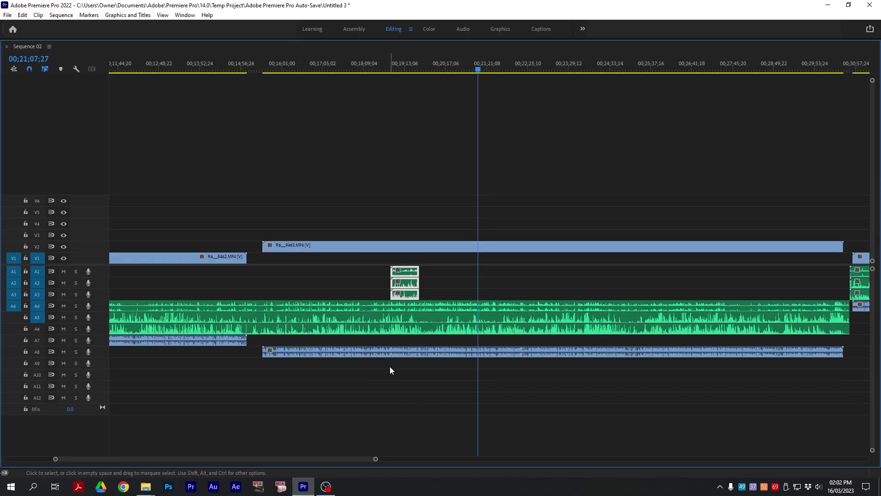
scroll(426, 223, up, 2)
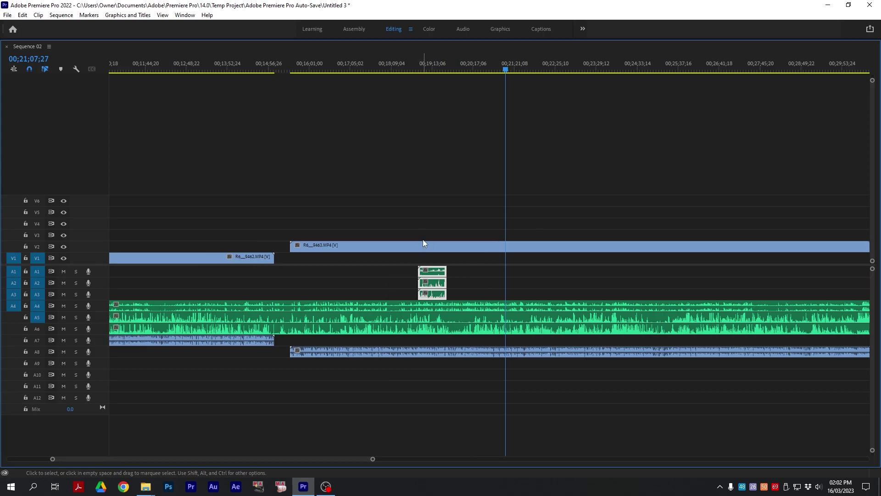
click(431, 233)
key(backslash)
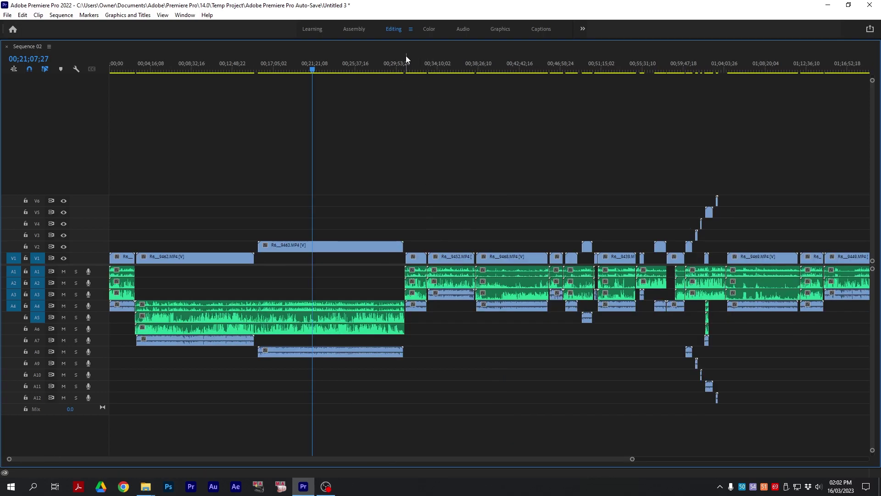
Step: Lower clip R6__9463 to V1, move the long recordings up to A2 to A4, and shift the camera audio up to A6
click(324, 247)
drag(340, 255, 340, 266)
mouse_move(370, 407)
mouse_down()
mouse_move(331, 299)
mouse_move(331, 308)
mouse_move(335, 287)
mouse_up()
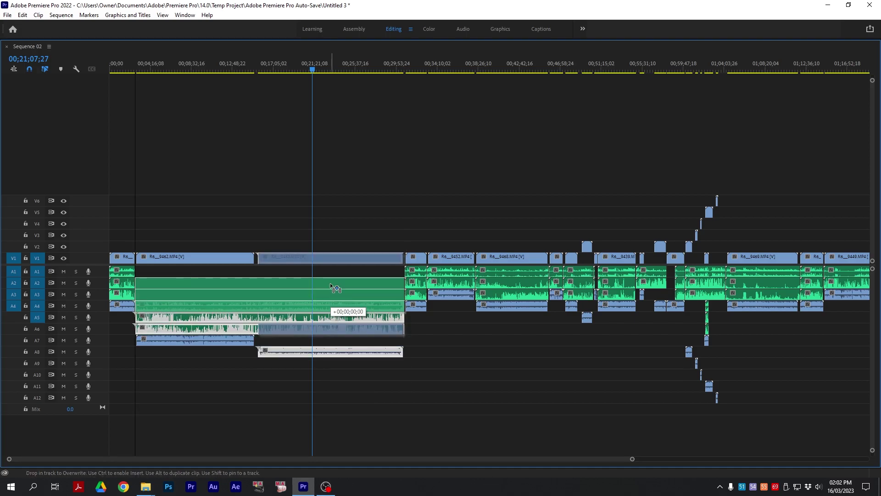
click(222, 341)
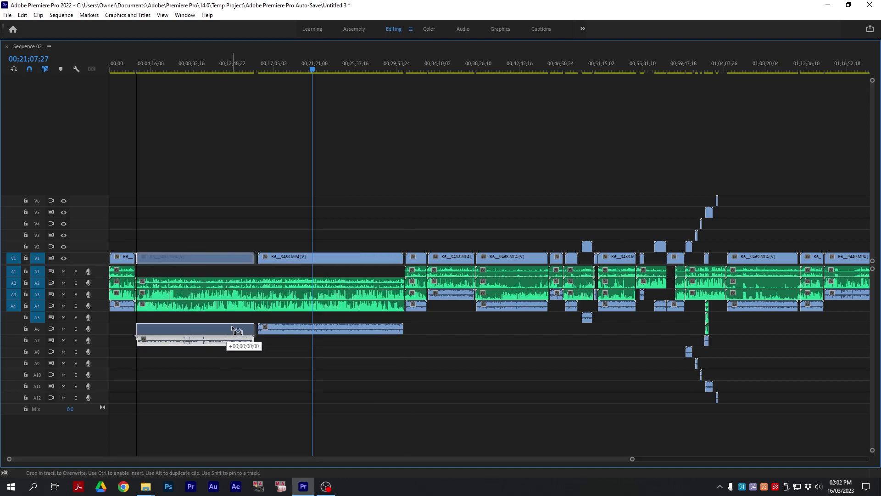
Step: Move clip R6__9442 down from V2 to V1, with its camera audio on A4
click(572, 68)
key(equal)
key(equal)
key(equal)
click(463, 294)
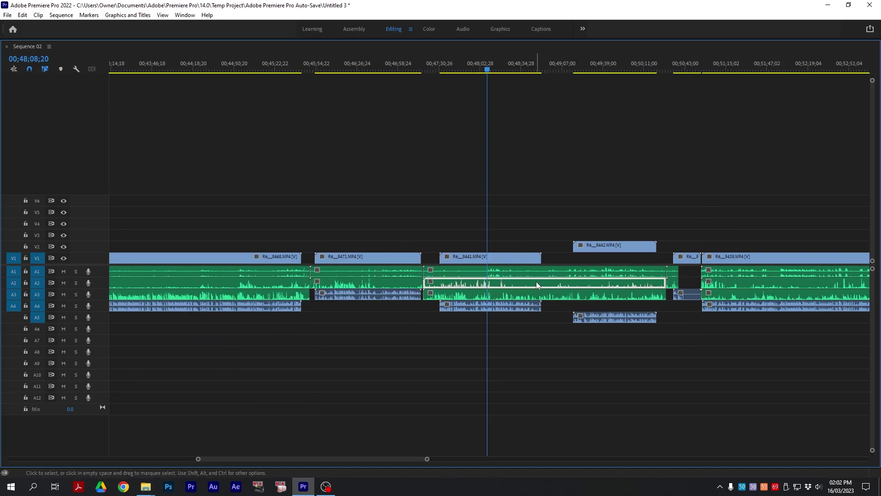
click(562, 305)
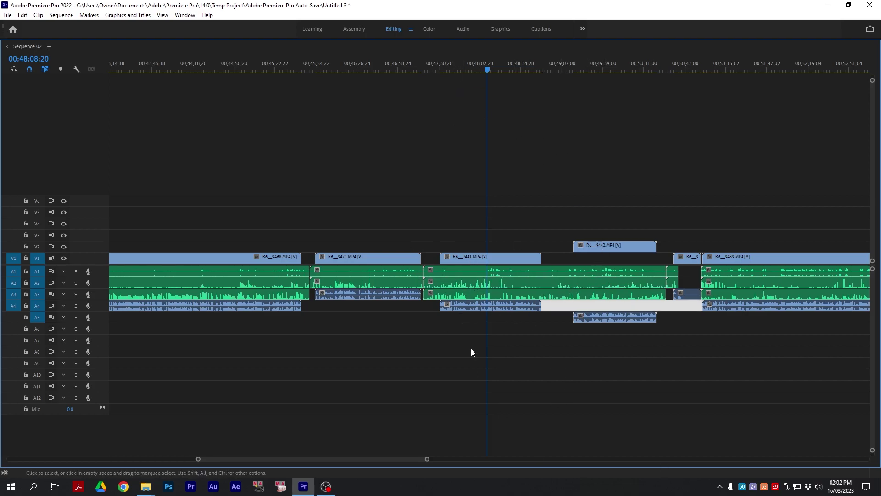
key(equal)
key(minus)
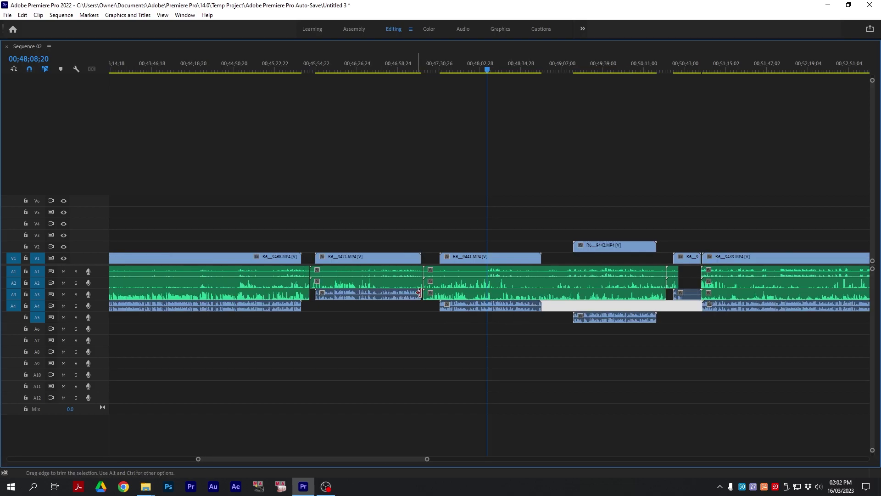
click(445, 275)
drag(610, 246, 613, 258)
Step: Inspect the short video clip after R6__9442 and how far its recorder audio covers it
click(596, 67)
key(equal)
key(equal)
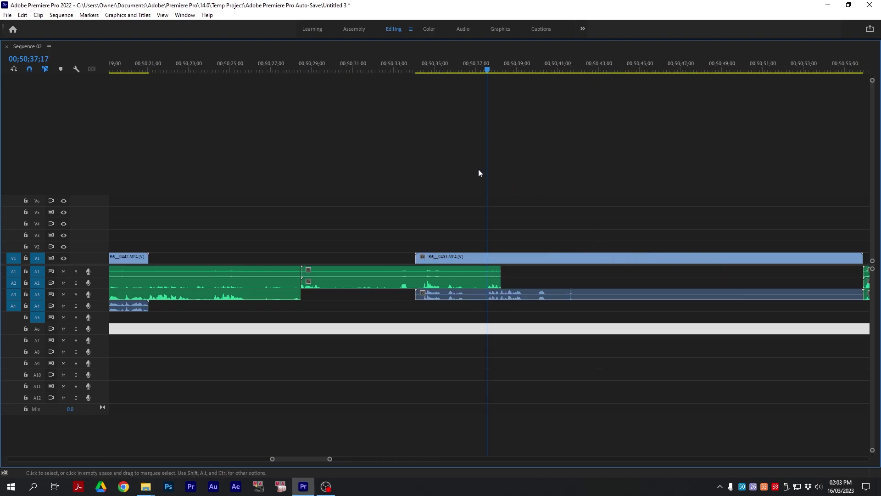
key(minus)
key(minus)
key(equal)
key(equal)
click(679, 68)
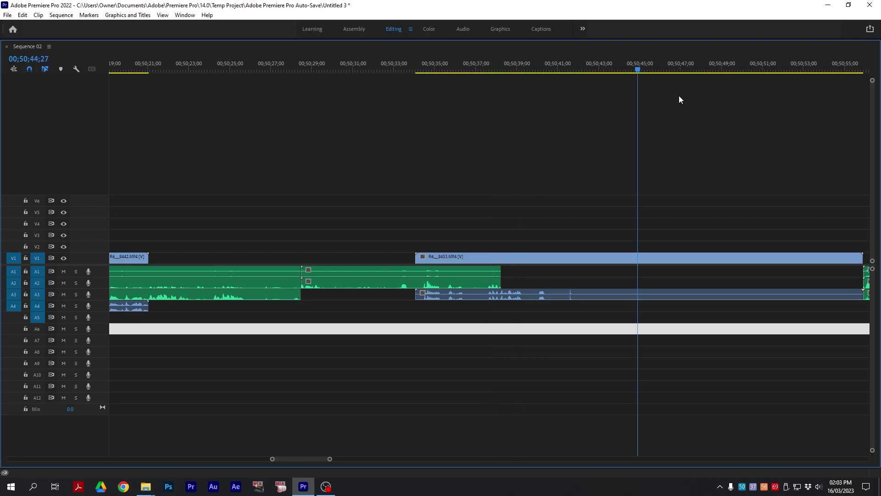
key(minus)
key(minus)
Step: Restore the normal panel layout and delete the short clip between R6__9442 and R6__9439 together with its audio and partial recordings
key(grave)
click(503, 276)
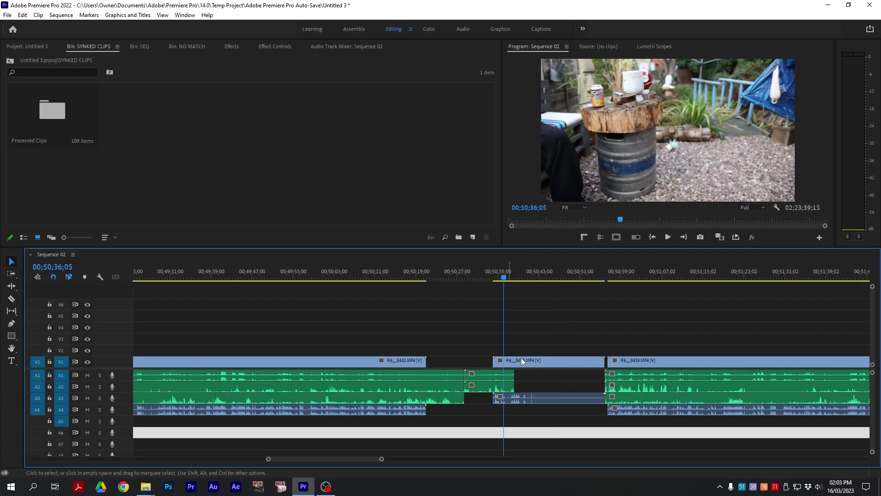
key(equal)
drag(484, 348, 555, 435)
key(Delete)
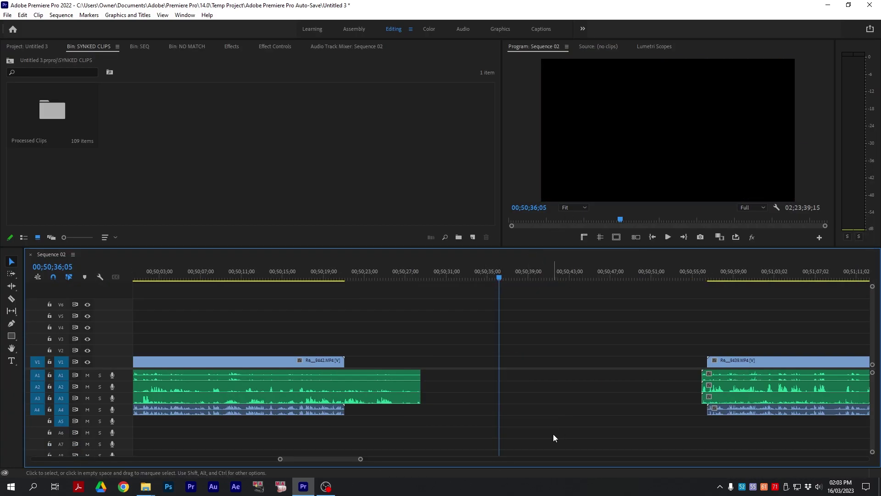
Step: Move clip R6__9432 down from V2 to V1 and its camera audio up to A3
key(minus)
key(minus)
key(minus)
drag(687, 274, 753, 274)
key(equal)
key(equal)
key(minus)
key(minus)
key(equal)
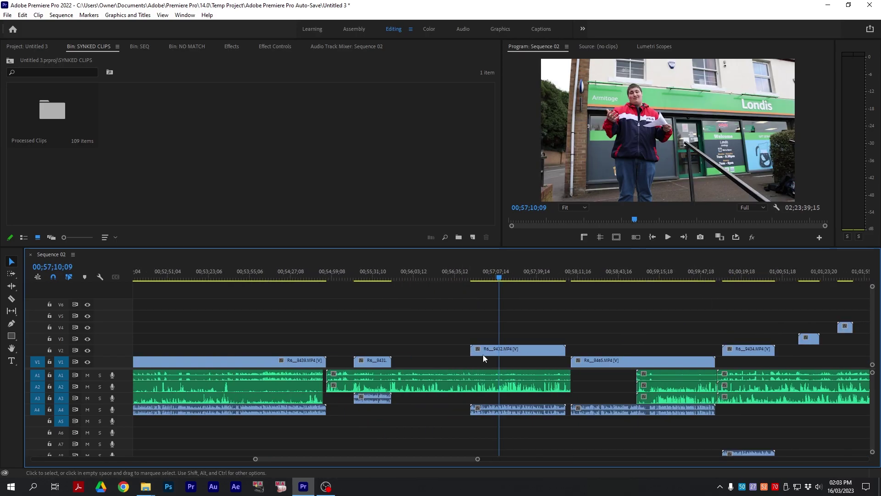
drag(509, 352, 505, 402)
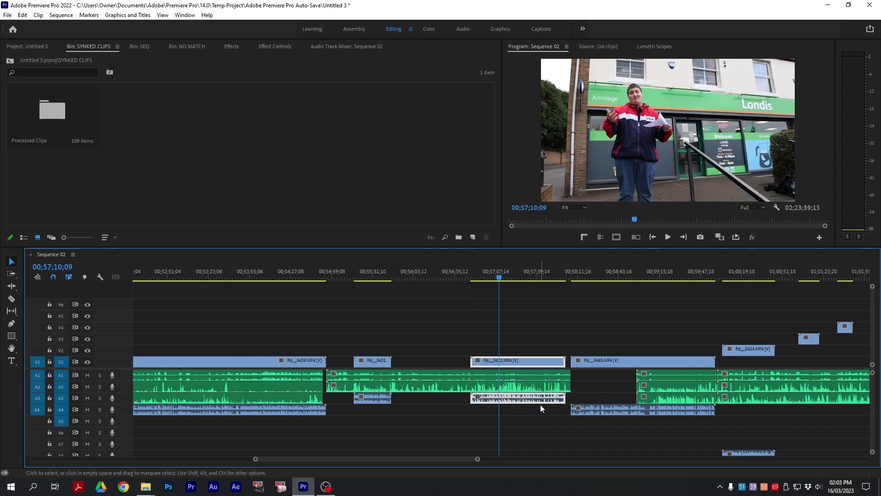
Step: Cut the overlapping clip R6__9433 with its camera audio and recorder tracks and paste it at the end of the sequence
scroll(540, 404, down, 5)
key(grave)
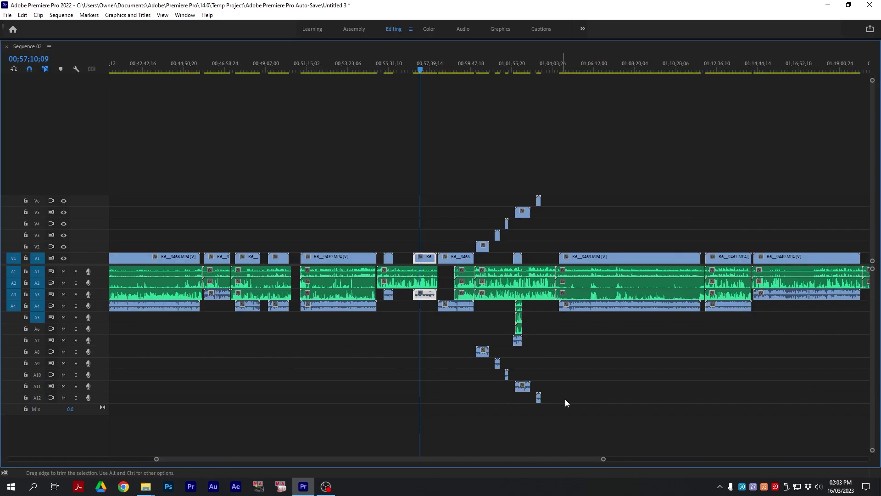
key(equal)
key(equal)
scroll(572, 308, down, 5)
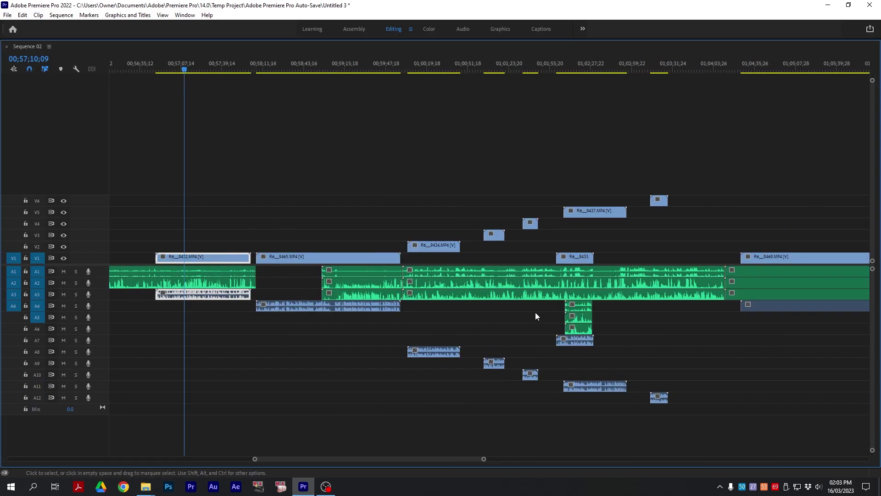
scroll(514, 292, up, 2)
drag(605, 363, 559, 302)
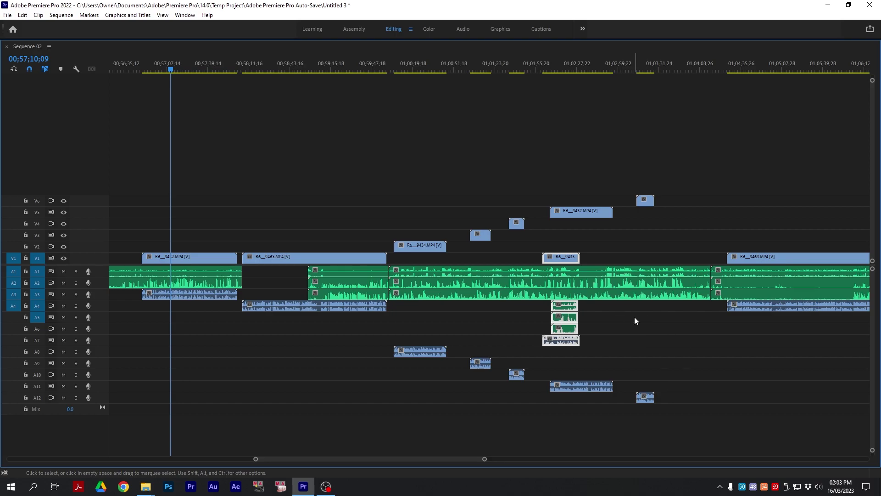
scroll(616, 398, up, 4)
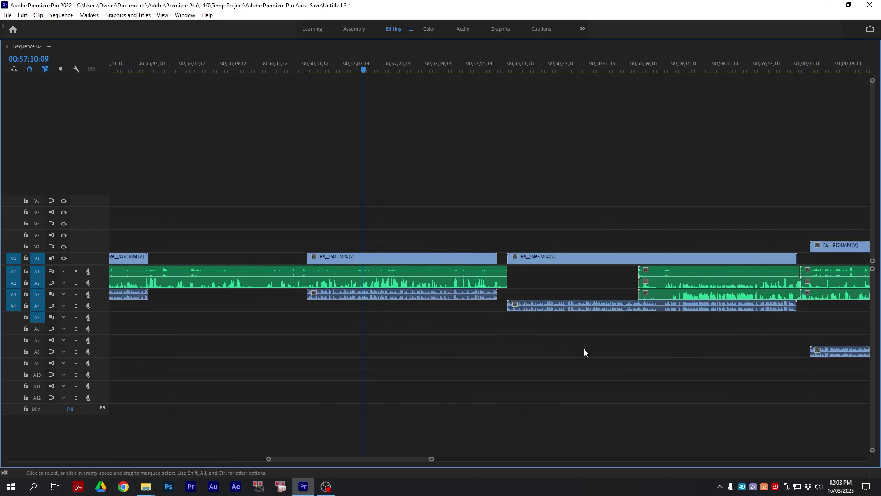
scroll(597, 352, down, 4)
scroll(596, 352, down, 1)
click(734, 65)
scroll(662, 328, up, 4)
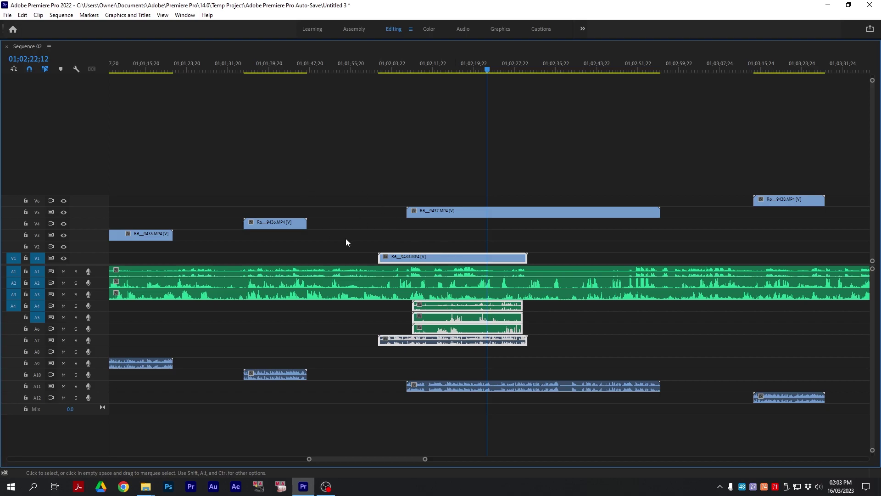
click(427, 276)
scroll(445, 270, down, 8)
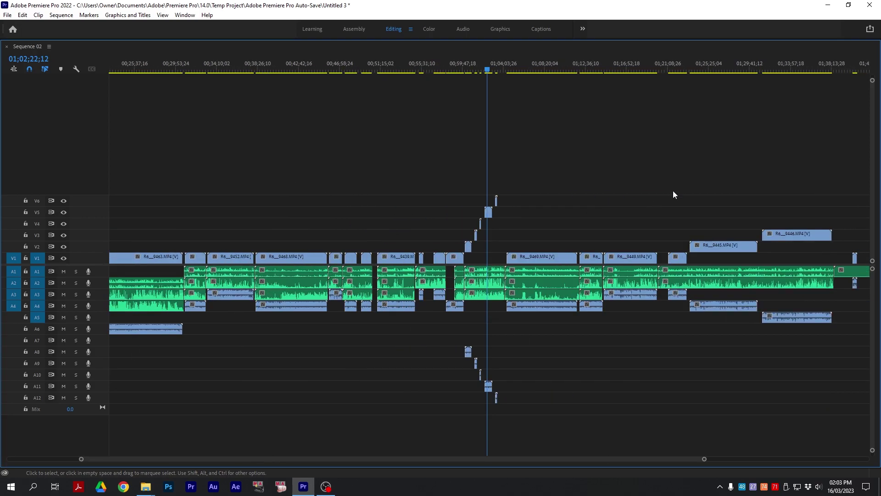
drag(819, 64, 840, 65)
scroll(745, 179, up, 6)
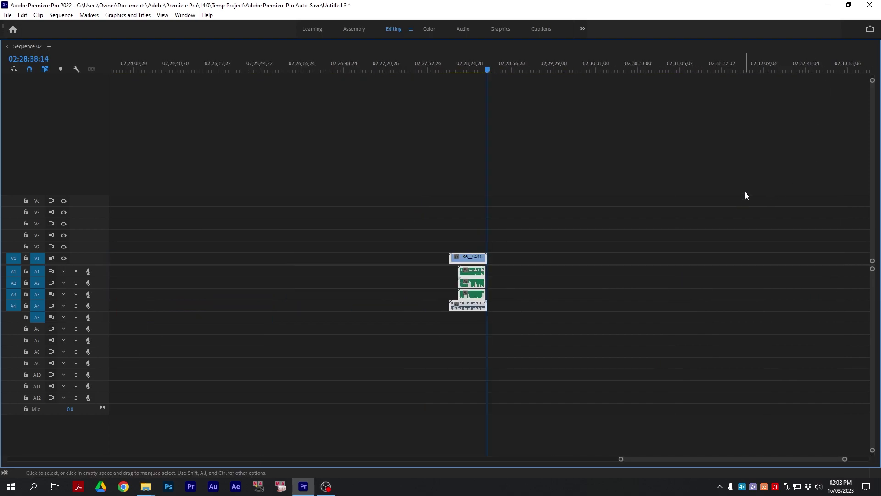
Step: Move clips R6__9434, R6__9436, R6__9437 and R6__9438 down to V1 and clip R6__9435 down to V2
scroll(745, 196, down, 6)
click(403, 69)
scroll(419, 77, up, 2)
scroll(515, 179, up, 5)
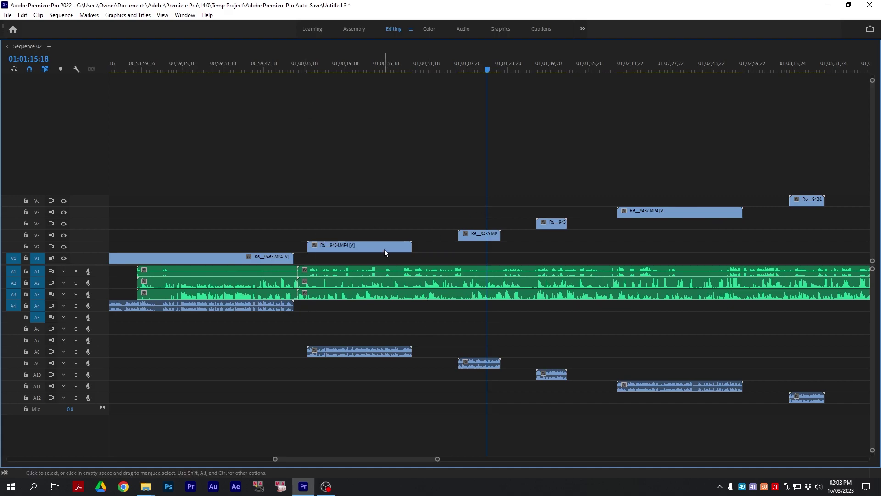
drag(385, 251, 385, 258)
drag(477, 235, 479, 246)
drag(559, 223, 558, 257)
drag(661, 211, 664, 257)
drag(801, 202, 801, 257)
Step: Unlink clips R6__9434 to R6__9438 and delete their camera audio from tracks A8 to A12
drag(809, 409, 391, 381)
drag(267, 341, 826, 426)
right_click(695, 392)
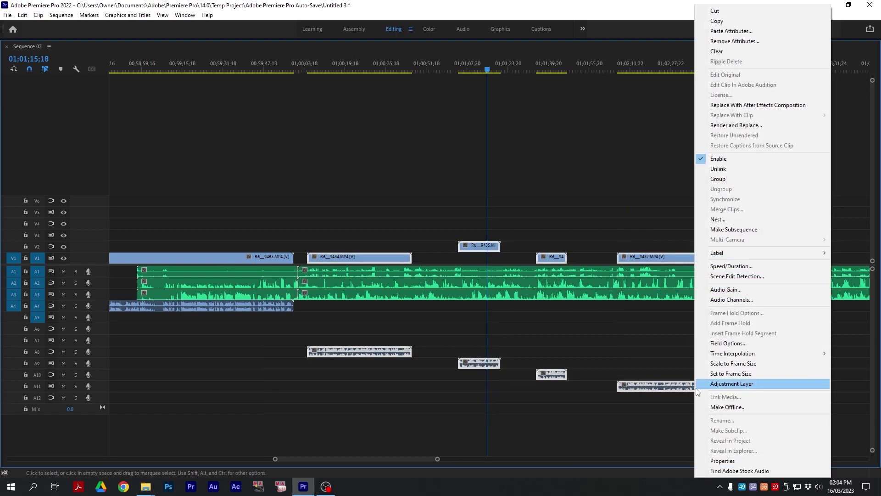
click(717, 219)
drag(271, 344, 856, 446)
key(Delete)
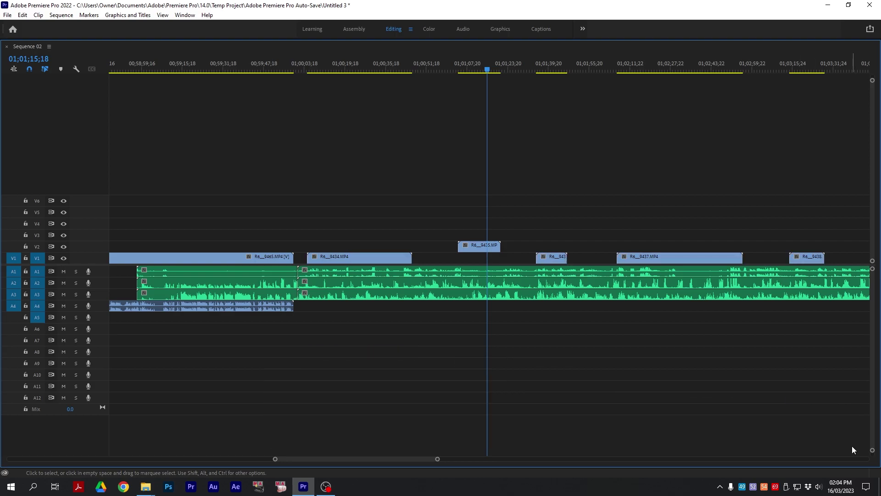
Step: Move clip R6__9435 down from V2 to V1
key(minus)
key(minus)
key(minus)
key(minus)
key(equal)
key(equal)
click(486, 258)
Step: Move clip R6__9446 down to V1 and the camera audio of R6__9445 and R6__9446 up to A3
key(Down)
key(Down)
key(Down)
key(Down)
key(Down)
key(Down)
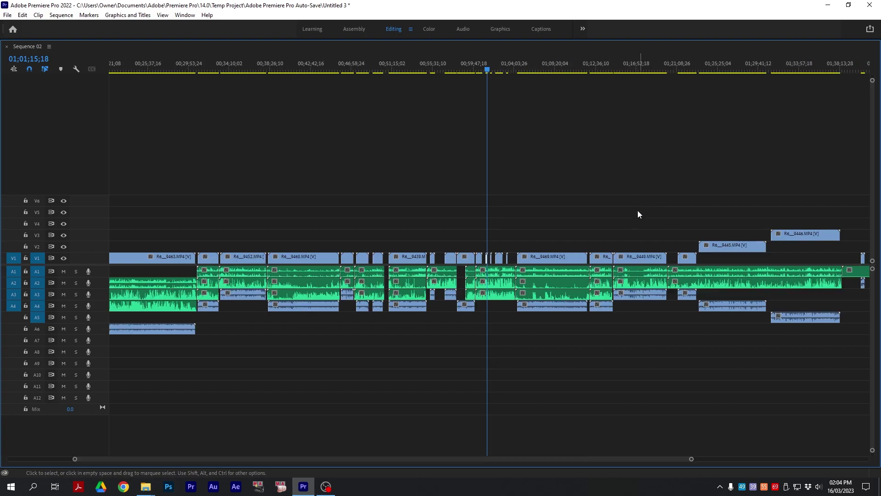
key(equal)
drag(637, 234, 639, 257)
drag(533, 303, 534, 293)
drag(617, 317, 624, 299)
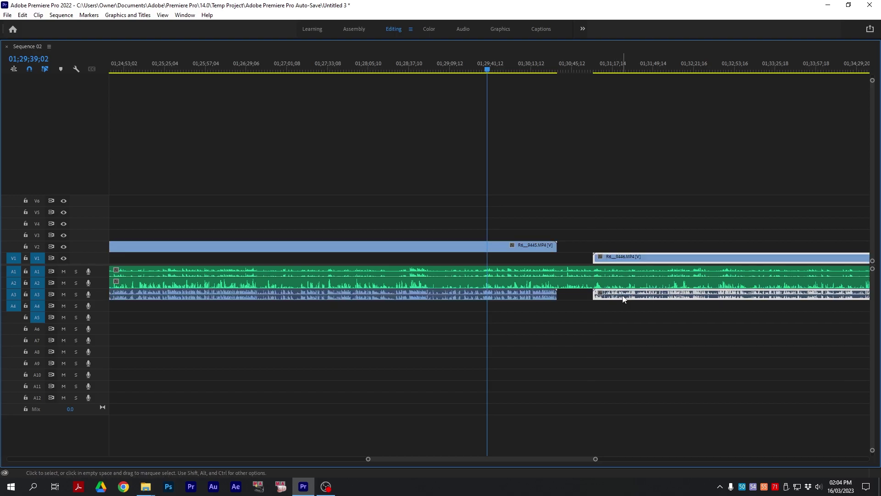
Step: Cut the short clip R6__9443 below R6__9459 together with its camera audio and its recordings on A4 to A6
key(minus)
key(minus)
key(minus)
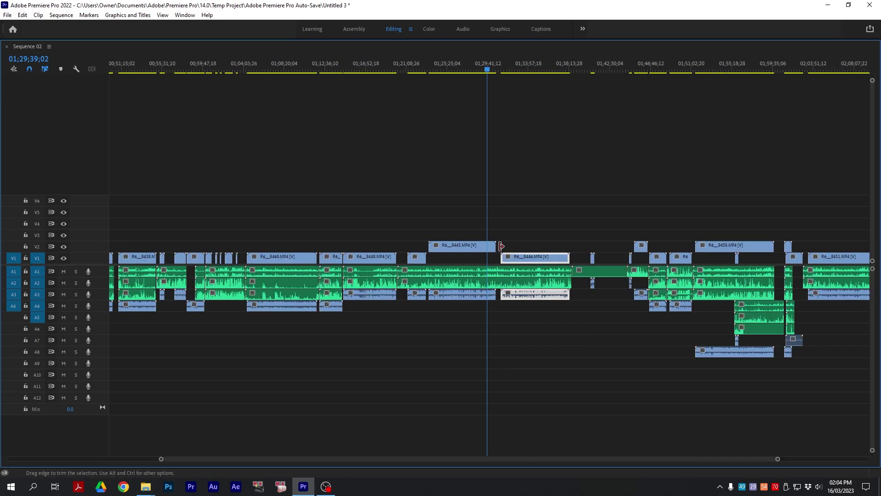
drag(566, 69, 590, 74)
key(equal)
key(equal)
key(equal)
key(equal)
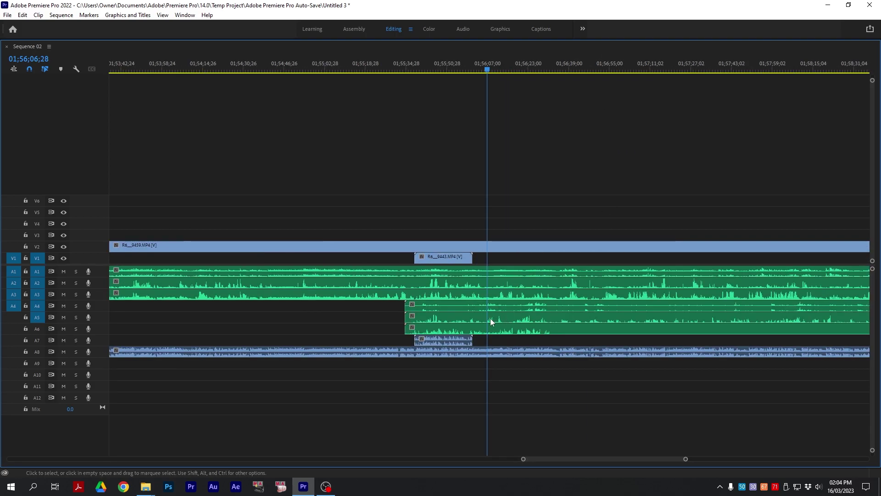
click(451, 343)
shift+click(444, 325)
shift+click(441, 321)
shift+click(446, 307)
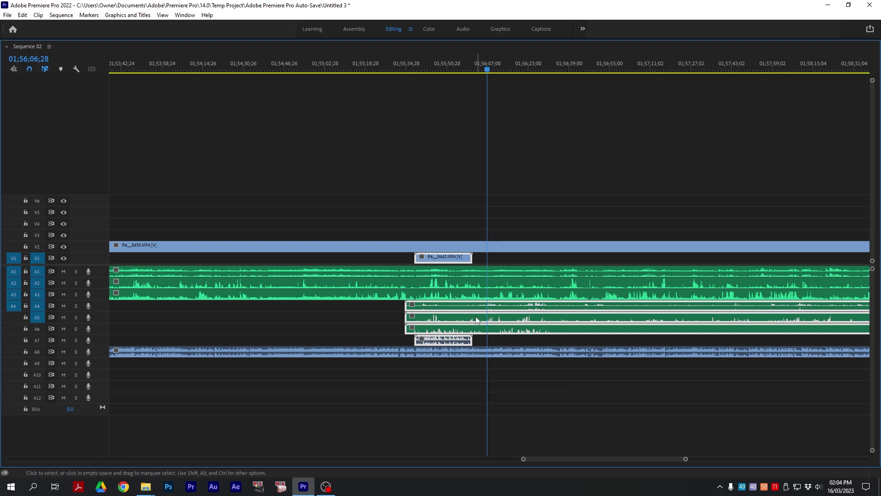
key(Delete)
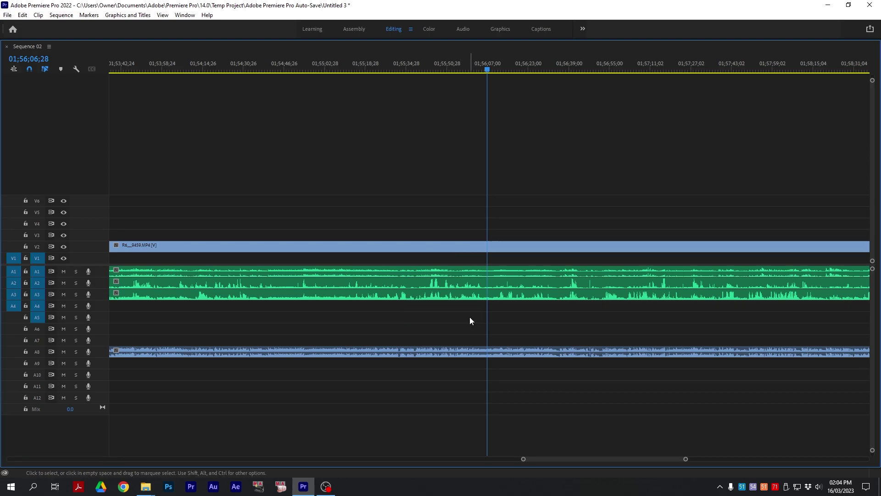
Step: Paste clip R6__9443 with its camera audio and recordings at the end of the sequence
key(minus)
key(minus)
key(minus)
key(minus)
click(819, 70)
drag(821, 73, 842, 70)
key(equal)
key(equal)
key(equal)
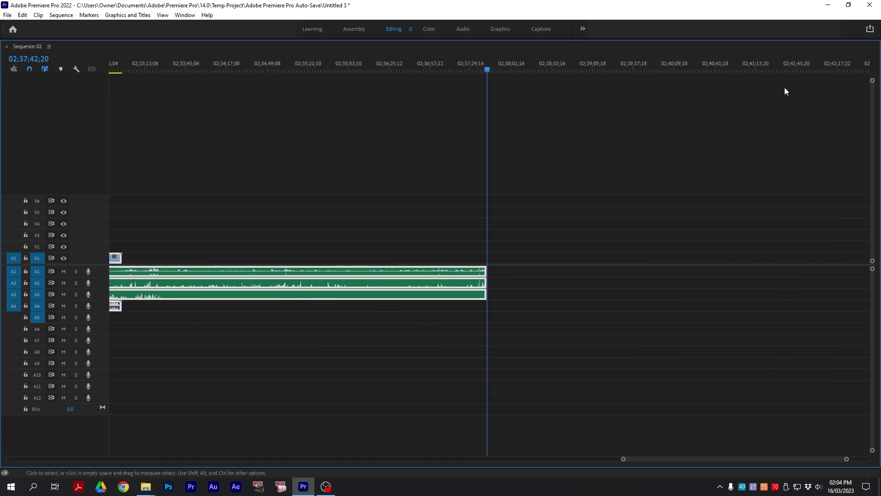
Step: Restore the normal panel layout, play R6__9443 to check its sync, and disable the clip to hear the recordings alone
click(294, 69)
key(equal)
key(equal)
key(equal)
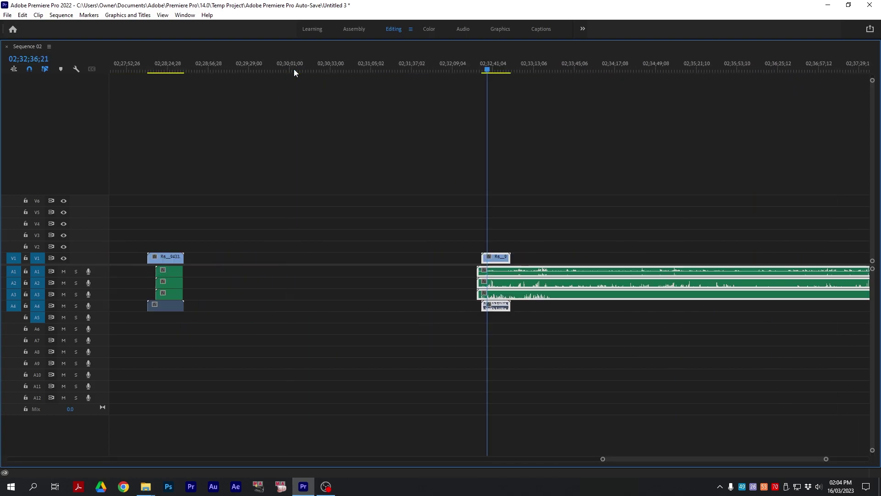
key(grave)
drag(512, 269, 540, 270)
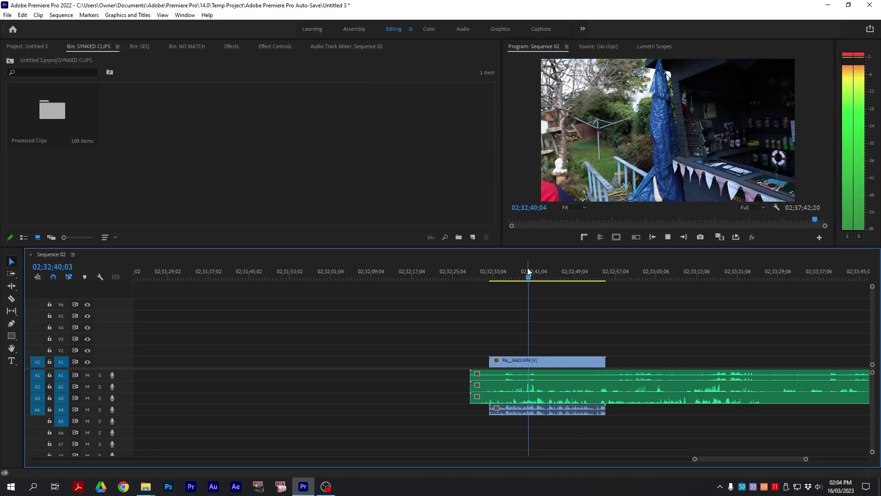
drag(509, 363, 528, 260)
key(space)
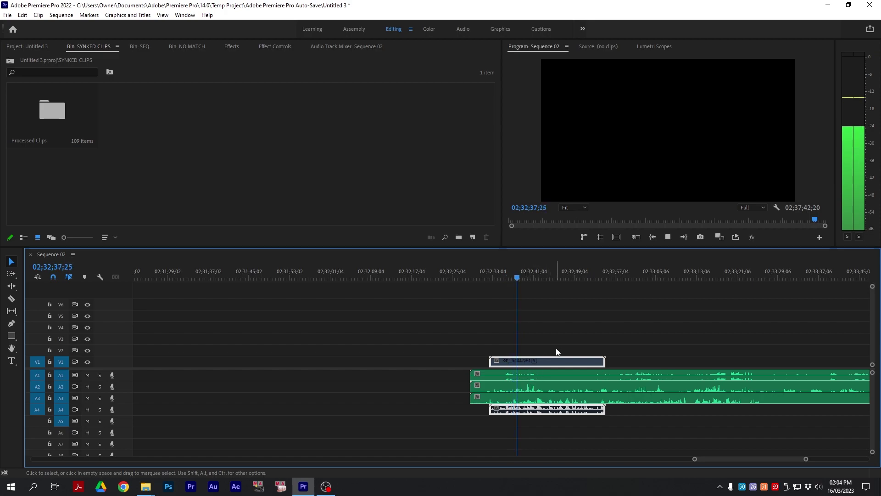
key(space)
Step: Maximise the timeline and cut clip R6__9454, which overlaps R6__9440, together with its camera audio and recordings on A4 to A6
key(backslash)
drag(536, 276, 654, 275)
key(equal)
key(equal)
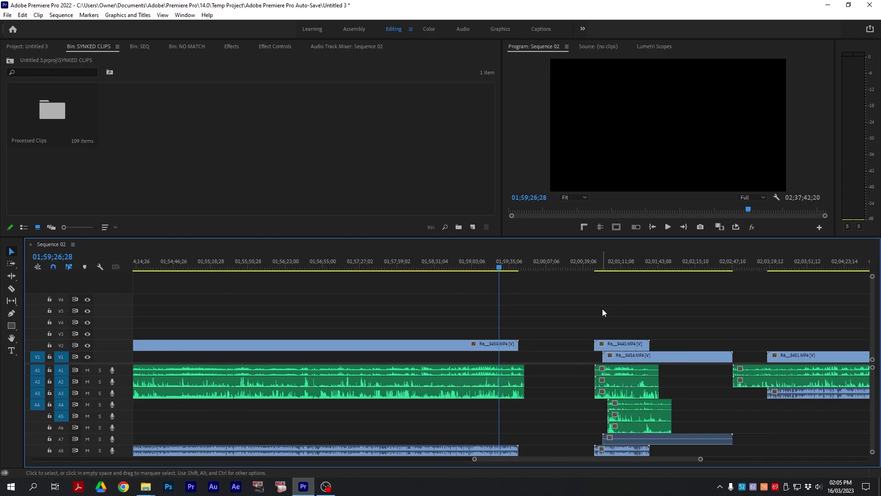
key(grave)
click(595, 70)
key(equal)
key(equal)
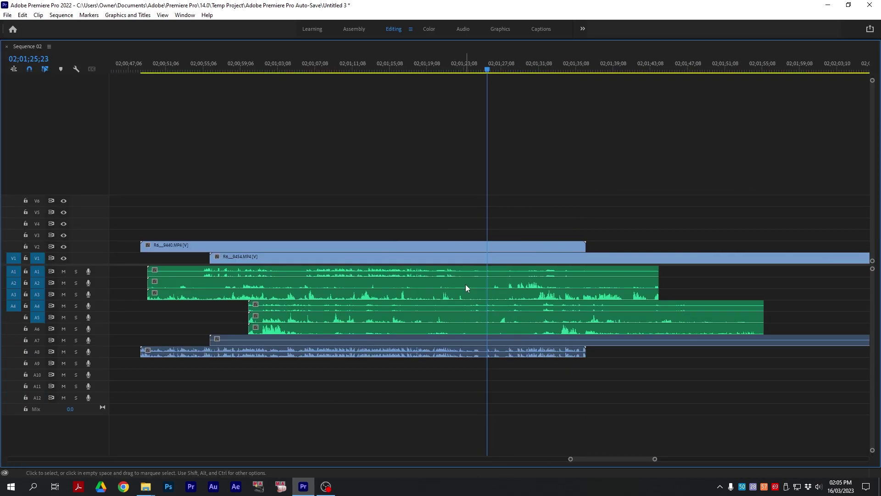
key(minus)
click(441, 261)
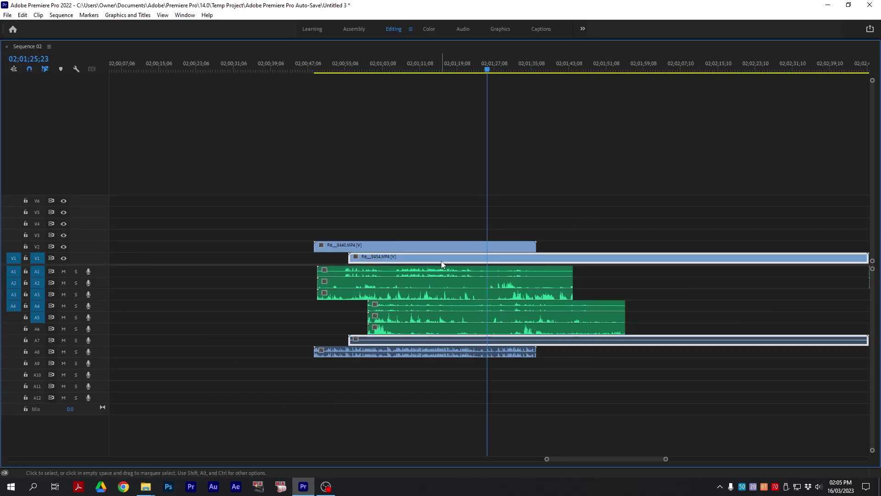
shift+click(383, 328)
shift+click(389, 318)
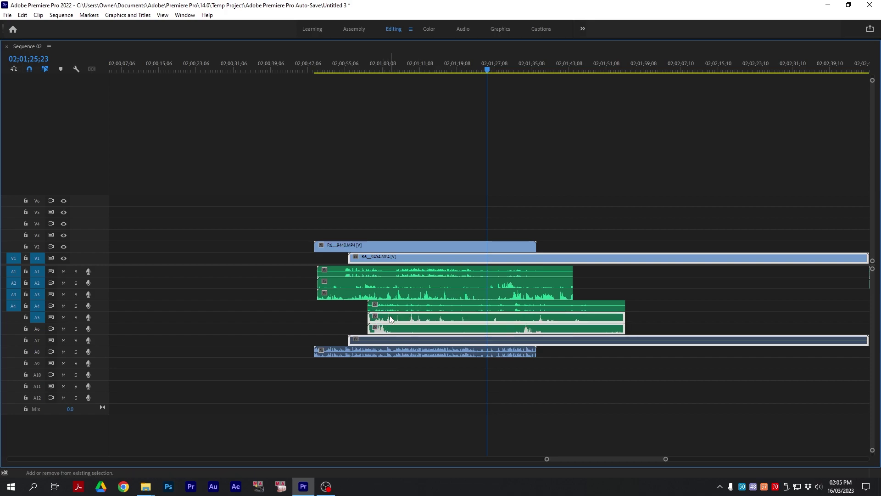
shift+click(382, 308)
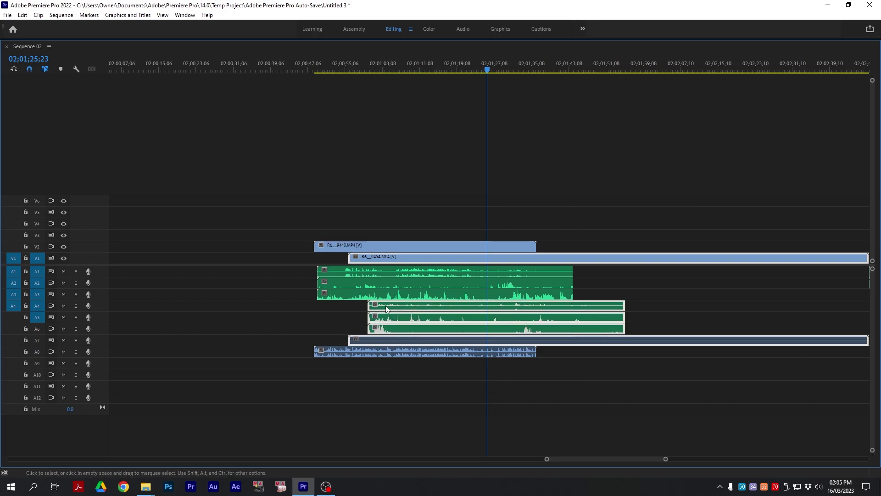
key(Delete)
Step: Paste clip R6__9454 with its camera audio and recordings at the end of the sequence
key(backslash)
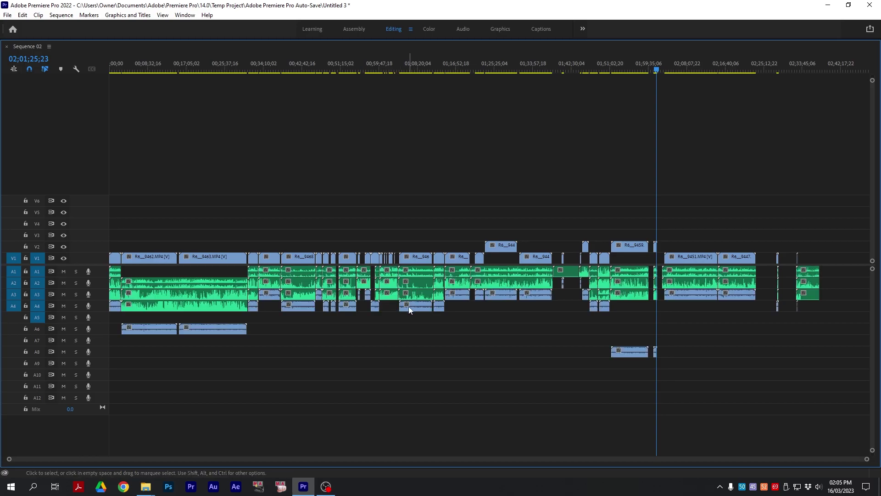
click(830, 67)
key(ctrl+z)
click(839, 67)
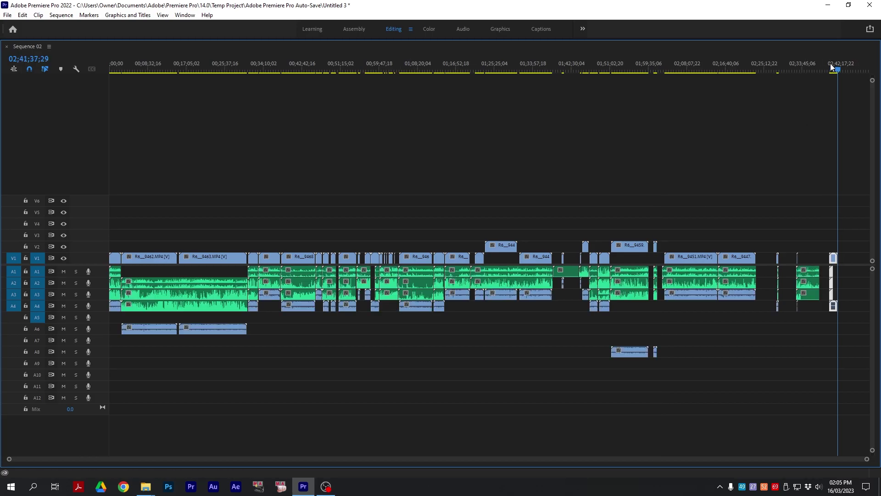
key(equal)
key(equal)
key(equal)
key(equal)
key(equal)
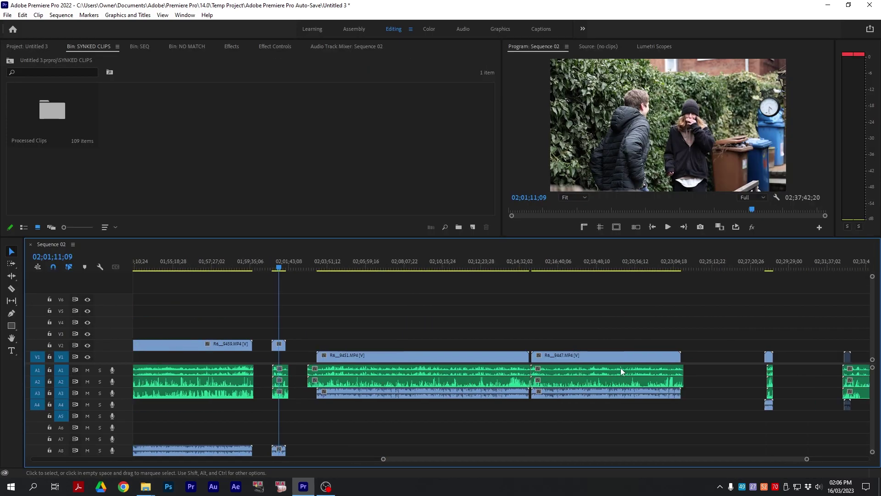
Step: Close the gaps before and after clip R6__9433 near the end of the sequence
scroll(621, 368, down, 8)
click(555, 356)
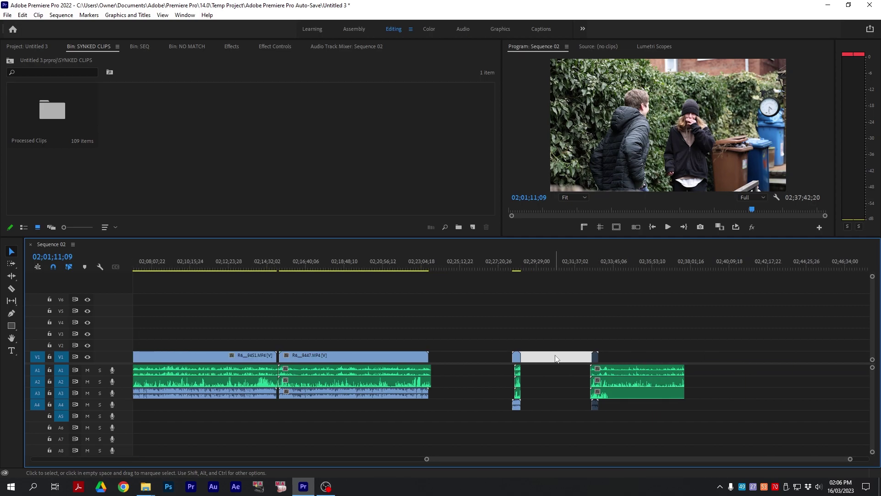
key(Delete)
click(481, 357)
key(Delete)
Step: Move clip R6__9430 down from V2 to V1
key(minus)
scroll(478, 312, up, 2)
click(430, 262)
key(equal)
key(equal)
key(equal)
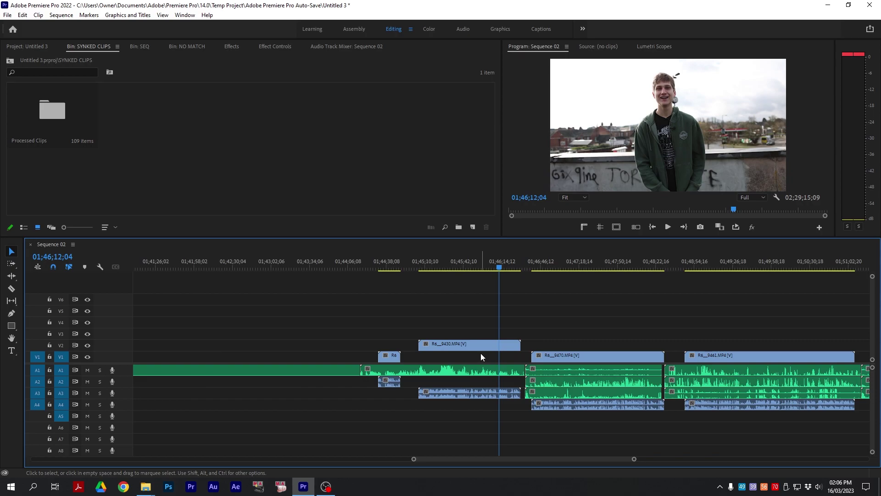
drag(478, 346, 479, 352)
Step: Move clip R6__9445 down from V2 to V1
key(minus)
drag(459, 263, 296, 262)
scroll(401, 265, up, 3)
click(407, 266)
key(backslash)
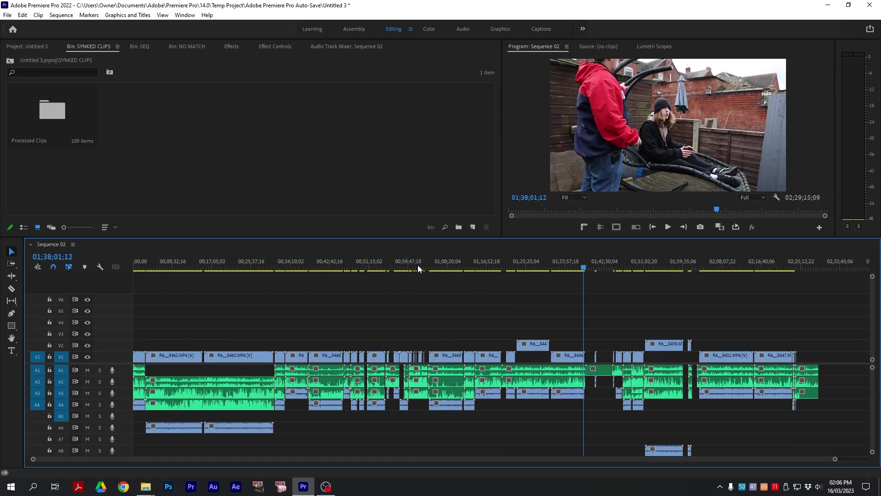
drag(516, 264, 541, 265)
key(equal)
scroll(520, 325, down, 2)
drag(461, 347, 461, 353)
key(backslash)
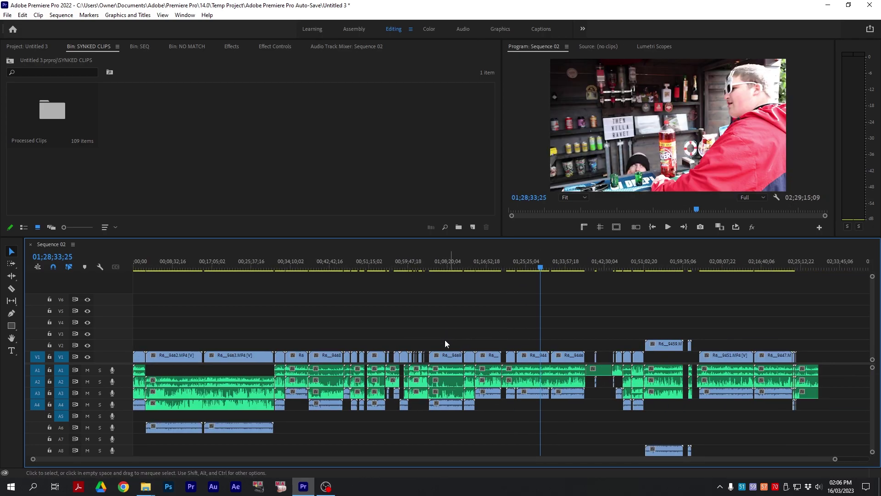
Step: Review the track layout along Sequence 02 and the project's top-level bins
click(198, 264)
key(equal)
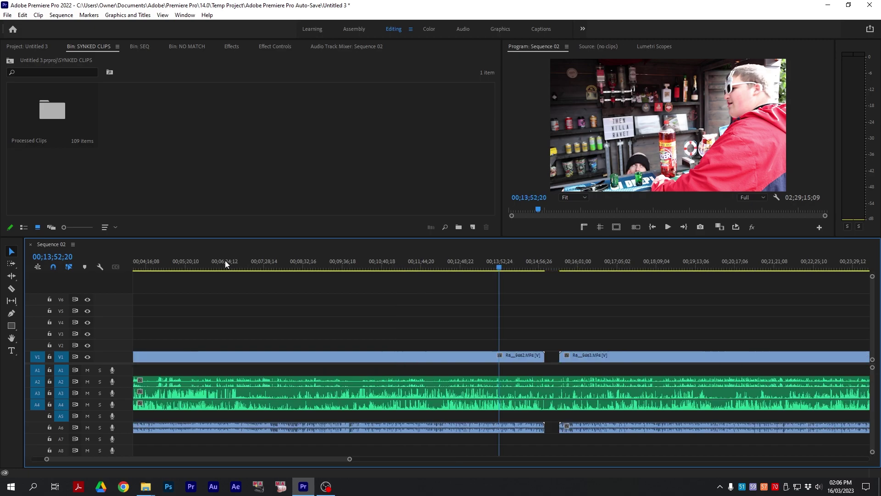
key(minus)
click(52, 54)
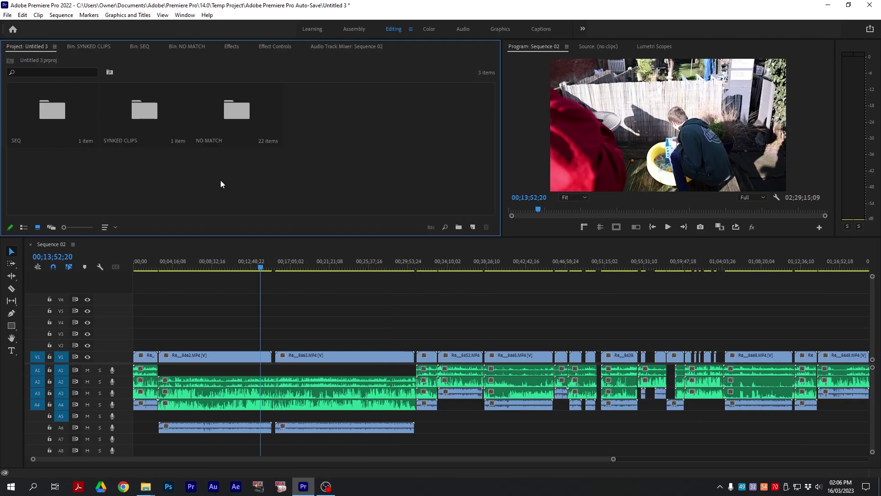
key(alt+Tab)
click(452, 196)
click(612, 123)
drag(585, 70, 458, 285)
scroll(453, 284, down, 5)
scroll(458, 285, down, 5)
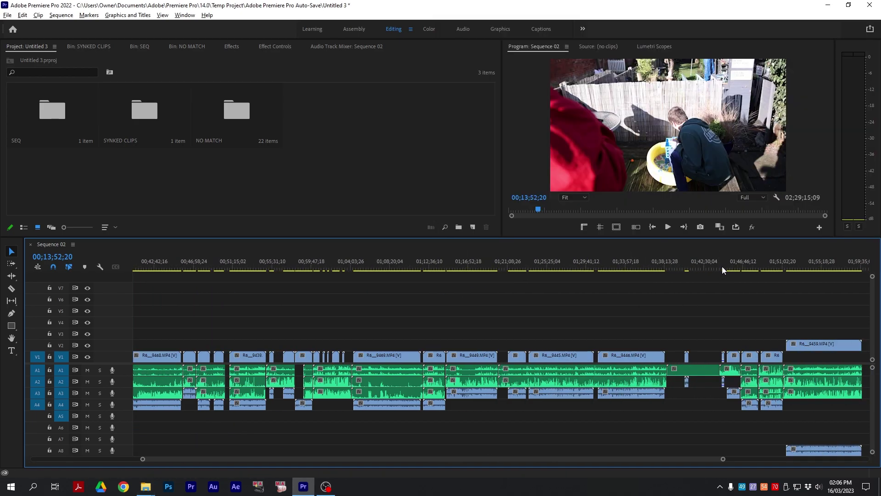
Step: Inspect the remaining gaps and the clips left on higher tracks along the whole of Sequence 02
click(723, 270)
key(equal)
key(equal)
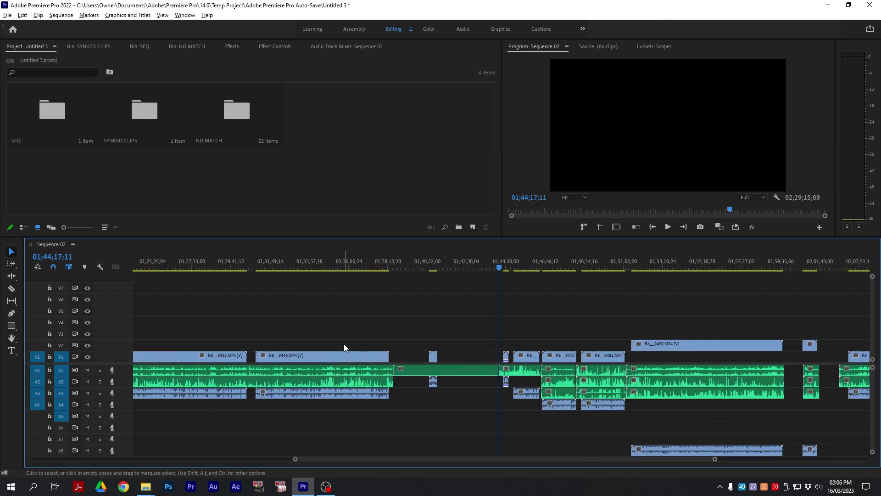
key(minus)
key(minus)
click(296, 265)
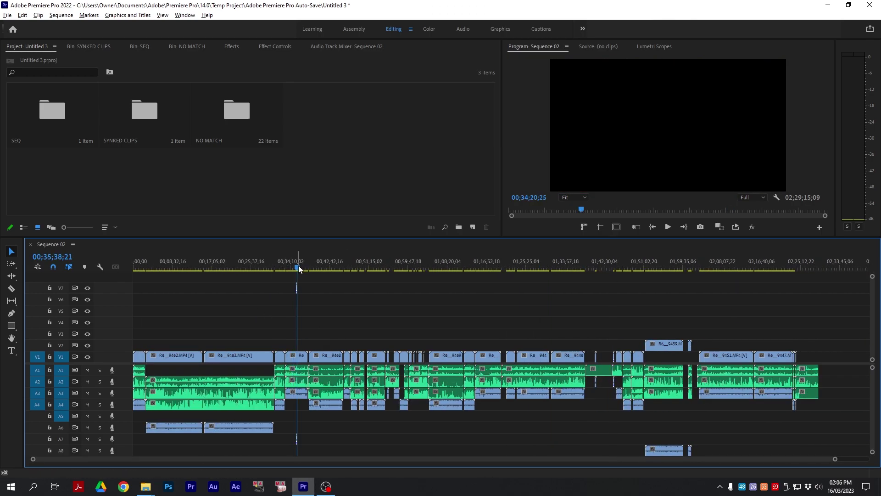
key(equal)
key(equal)
key(equal)
key(equal)
key(equal)
key(backslash)
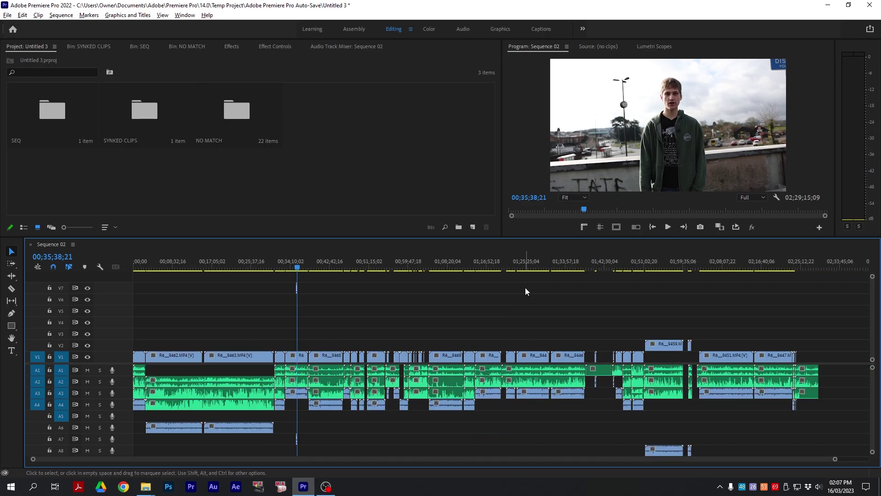
Step: Switch to the Assembly workspace and place all 53 original footage files from File Explorer on V1 of the empty upper sequence
click(354, 29)
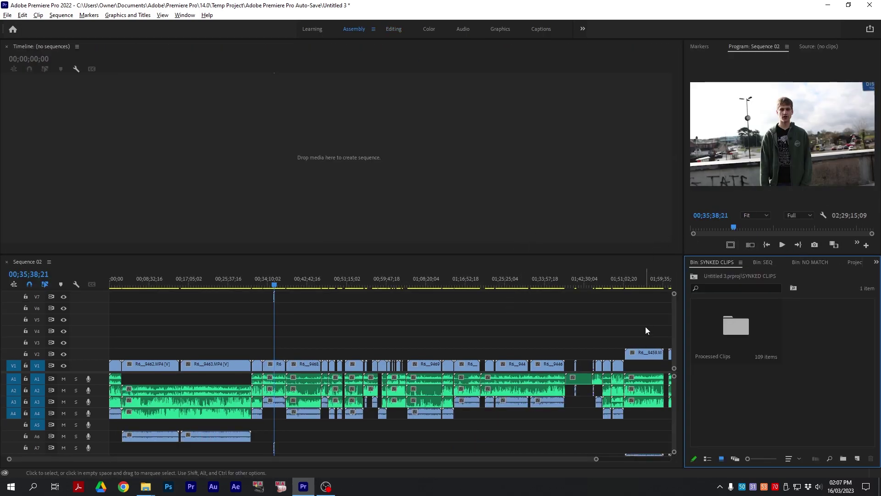
key(alt+Tab)
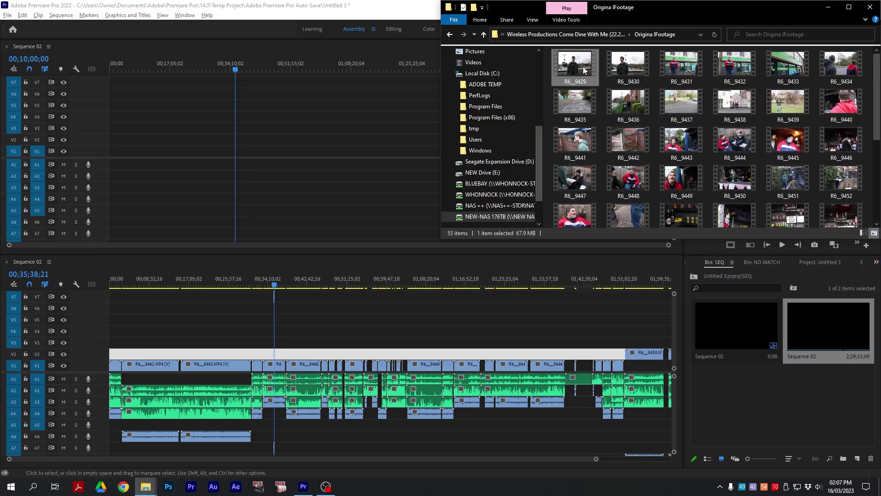
scroll(591, 84, down, 4)
key(ctrl+a)
scroll(788, 214, up, 4)
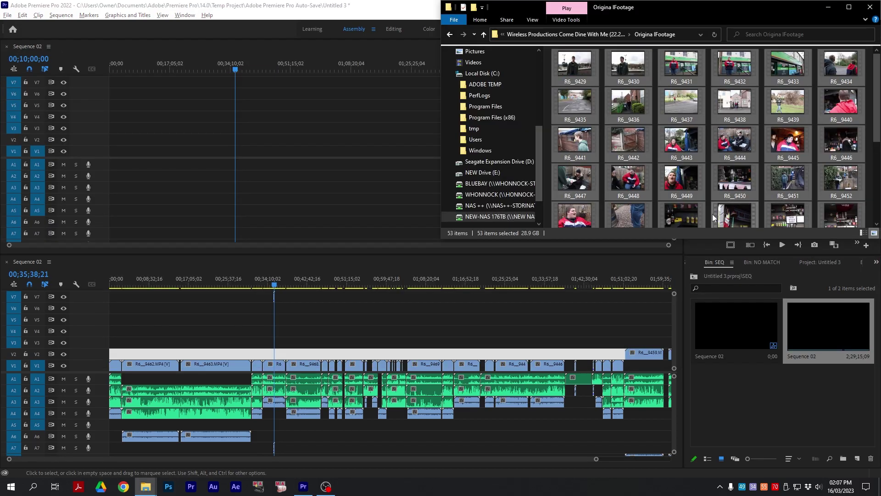
drag(576, 103, 125, 145)
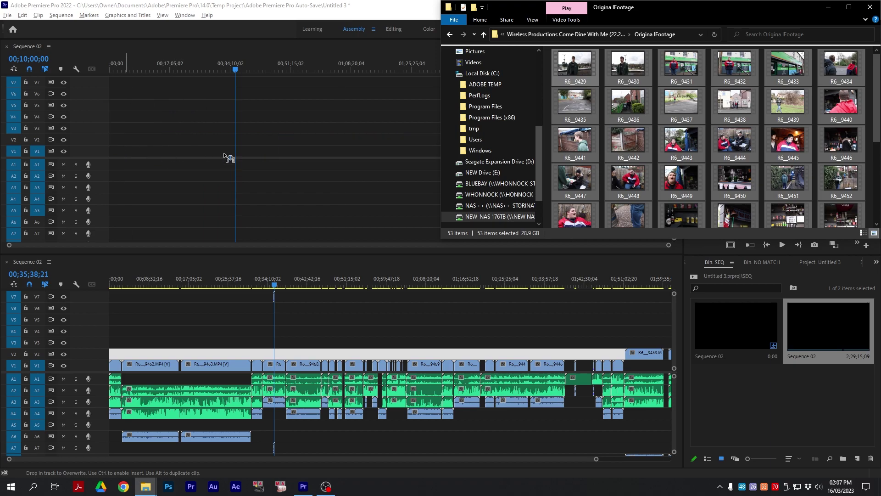
click(634, 290)
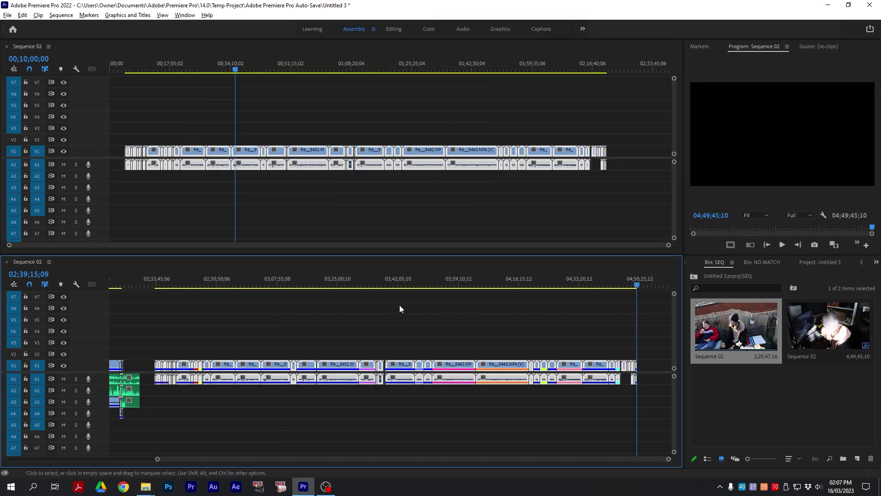
Step: Try deleting groups of the original-footage clips placed after the synced clips in the lower sequence
scroll(415, 315, up, 3)
drag(473, 332, 585, 387)
key(Delete)
scroll(551, 381, up, 5)
key(ctrl+z)
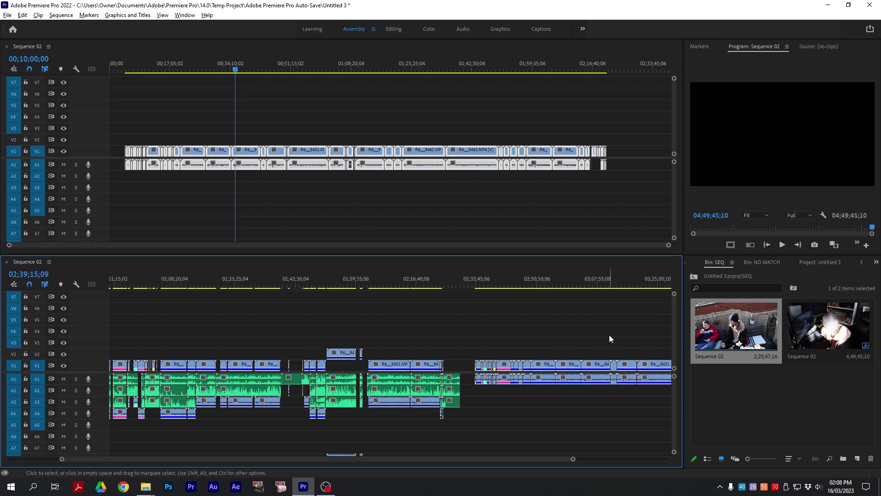
key(backslash)
drag(609, 339, 699, 397)
key(Delete)
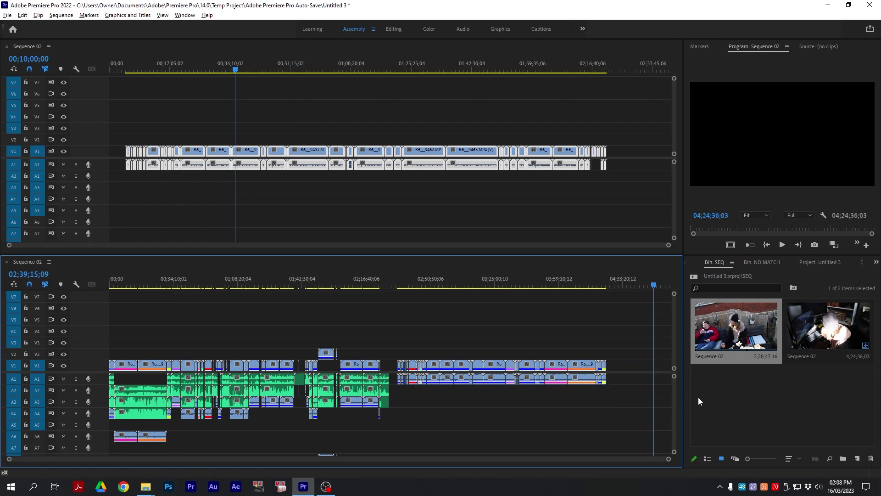
drag(337, 279, 384, 281)
key(ctrl+z)
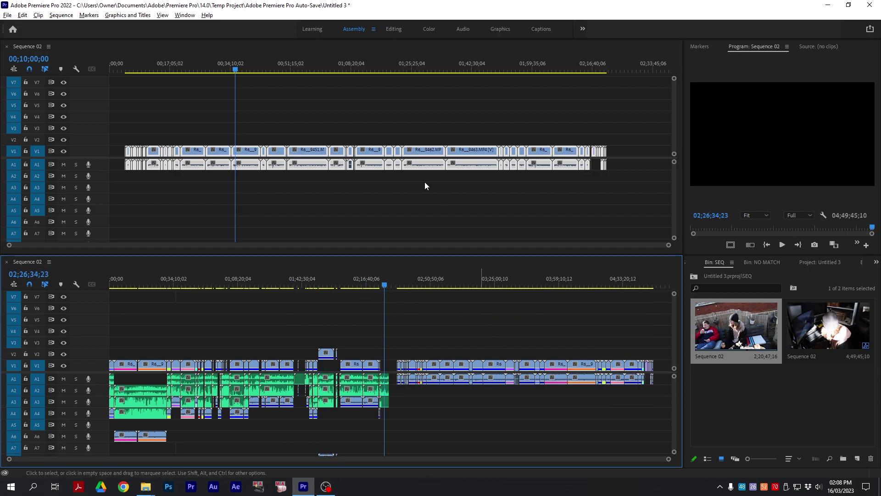
Step: Return to the Editing workspace and review the start of Sequence 02, the Processed Clips bin and the project's top-level bins
key(alt+shift+3)
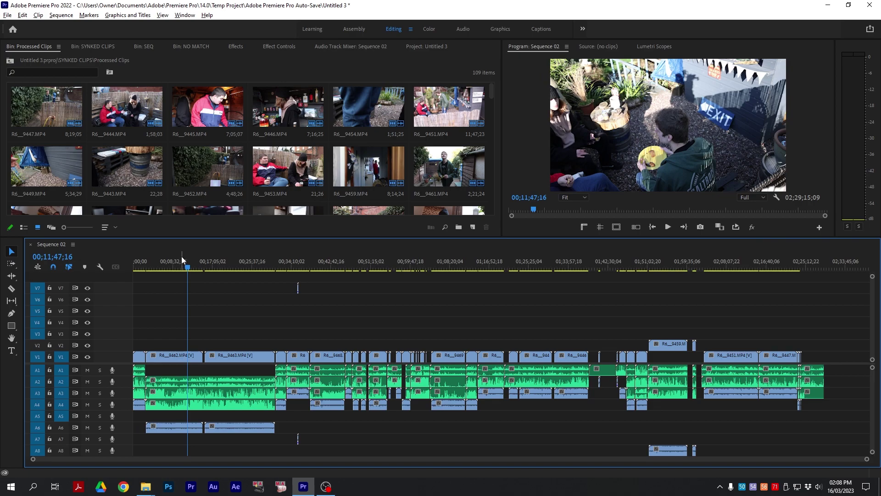
key(=)
key(=)
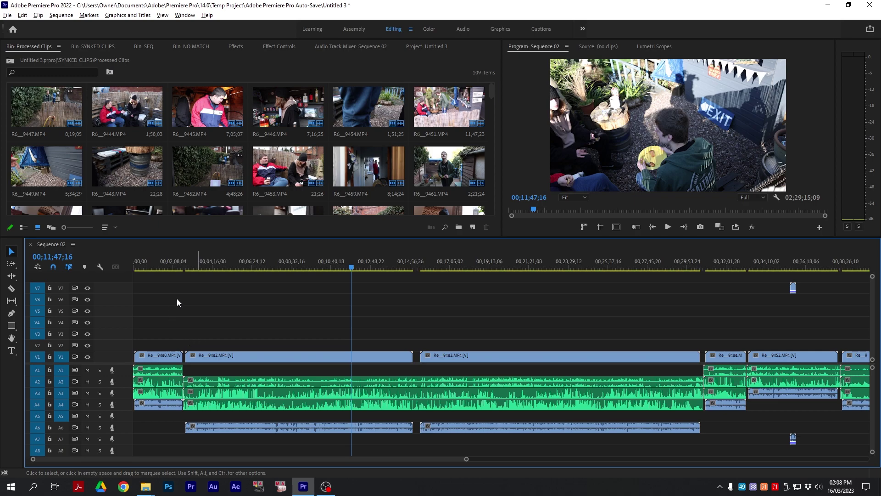
scroll(189, 177, down, 5)
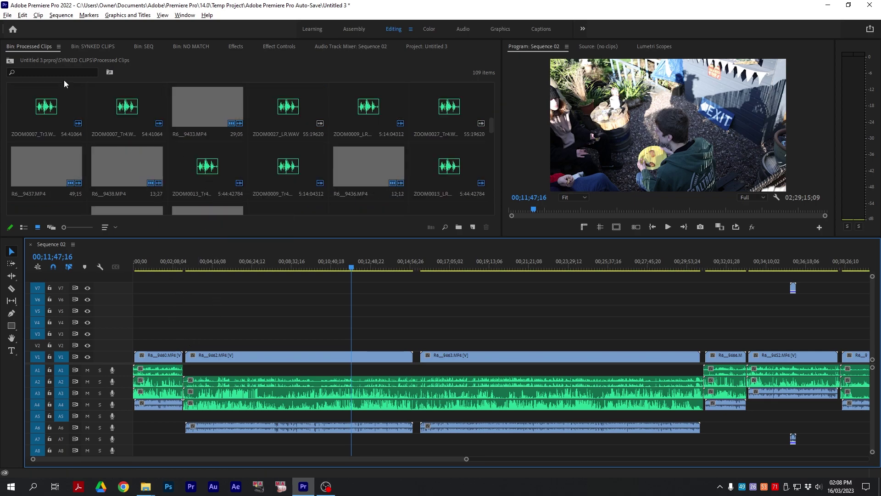
click(10, 61)
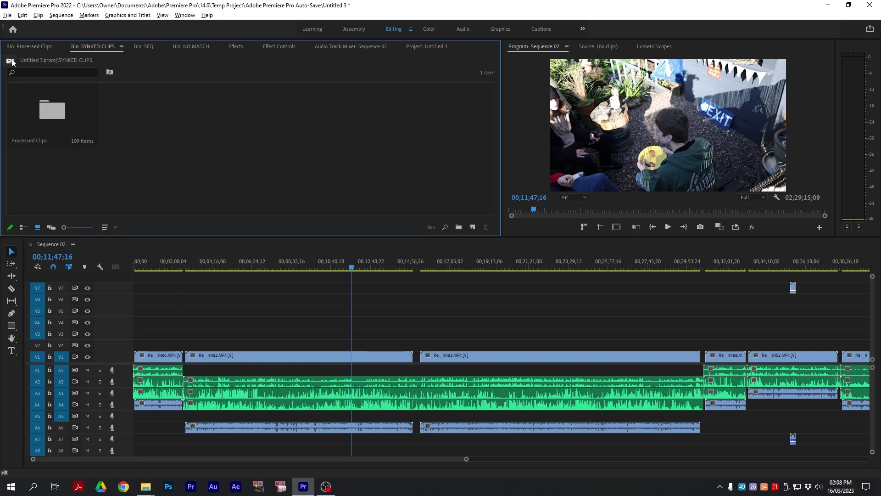
click(10, 61)
click(256, 132)
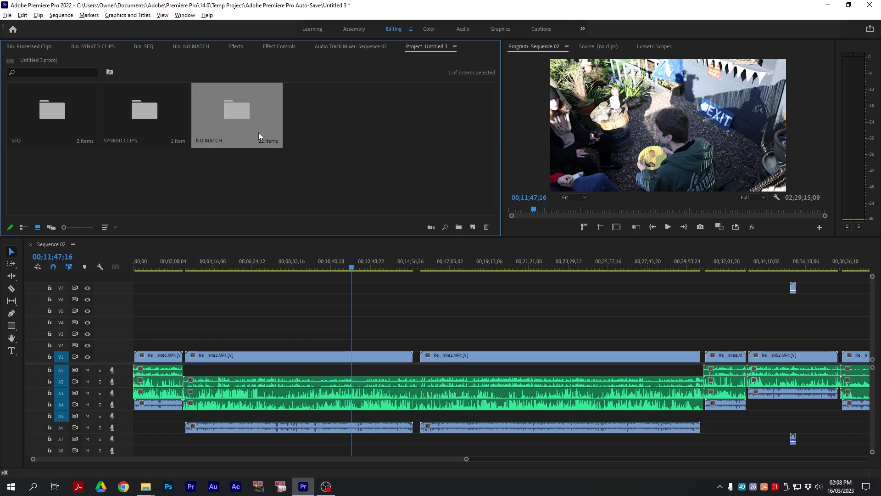
Step: Create a bin named VIDOE inside the Processed Clips bin
key(shift+1)
click(363, 186)
key(grave)
scroll(513, 343, down, 3)
click(839, 458)
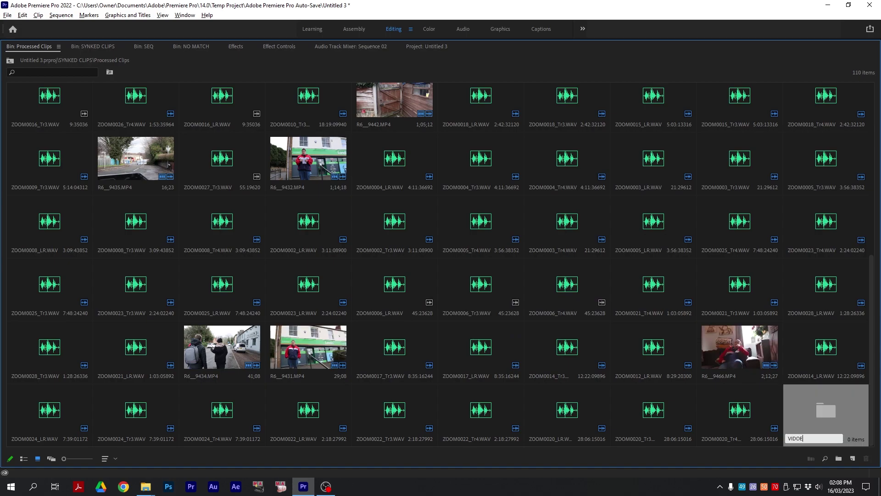
text(VIDOE)
key(Return)
Step: Create a second bin named AUDIO inside Processed Clips and restore the normal panel layout
click(839, 458)
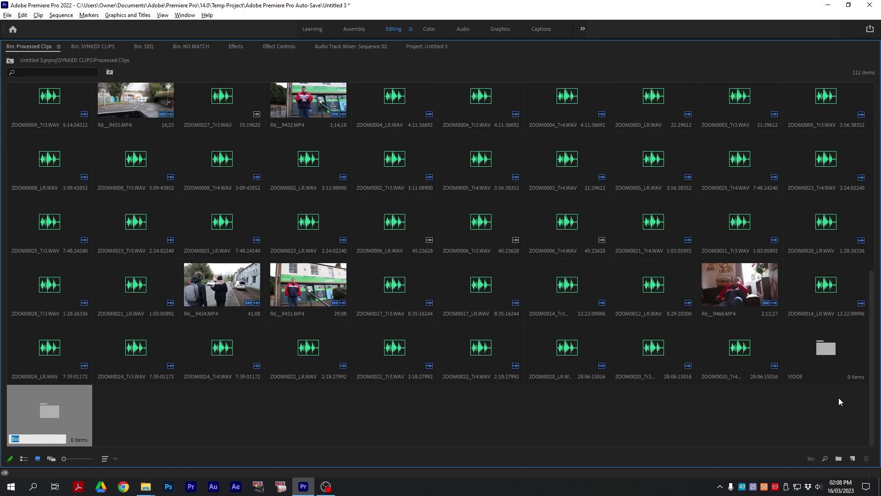
text(AUDIO)
key(Return)
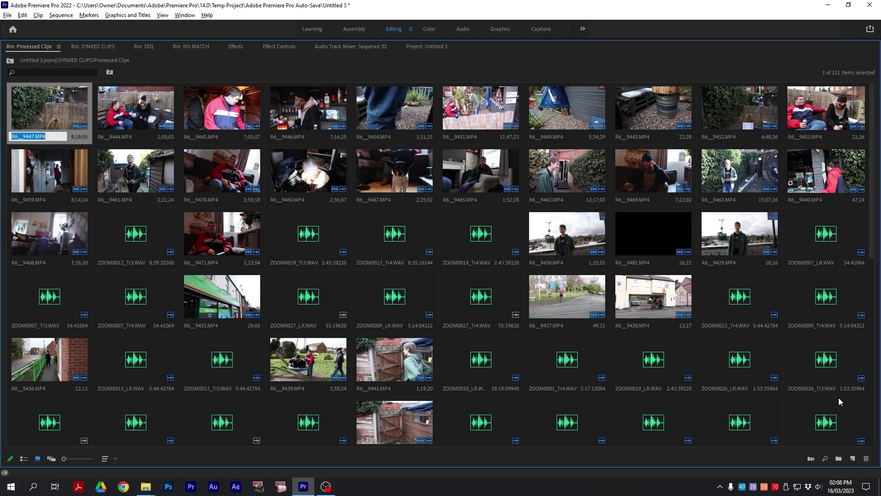
key(grave)
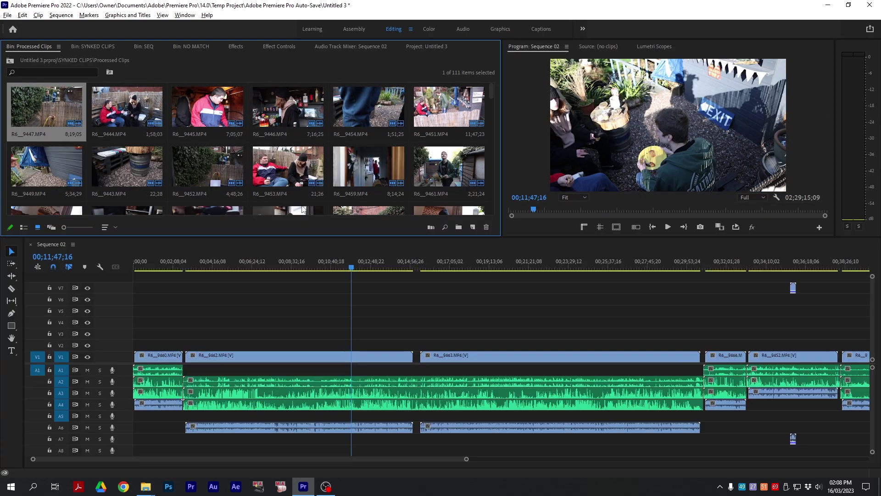